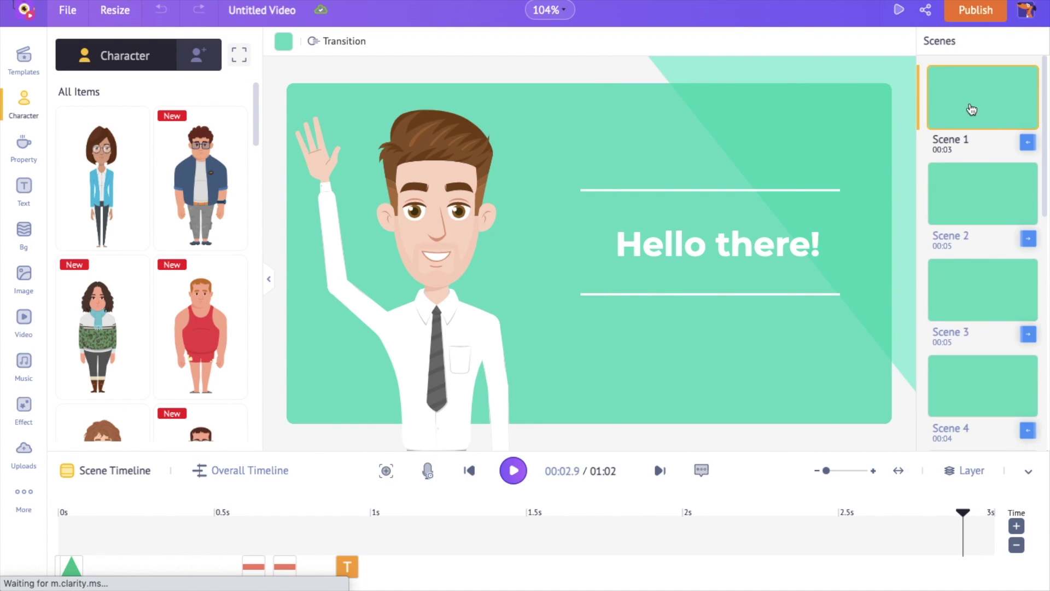
# Look through the project's scenes down to Scene 10 and return to Scene 1
pyautogui.click(1024, 311)
pyautogui.scroll(-10, 984, 284)
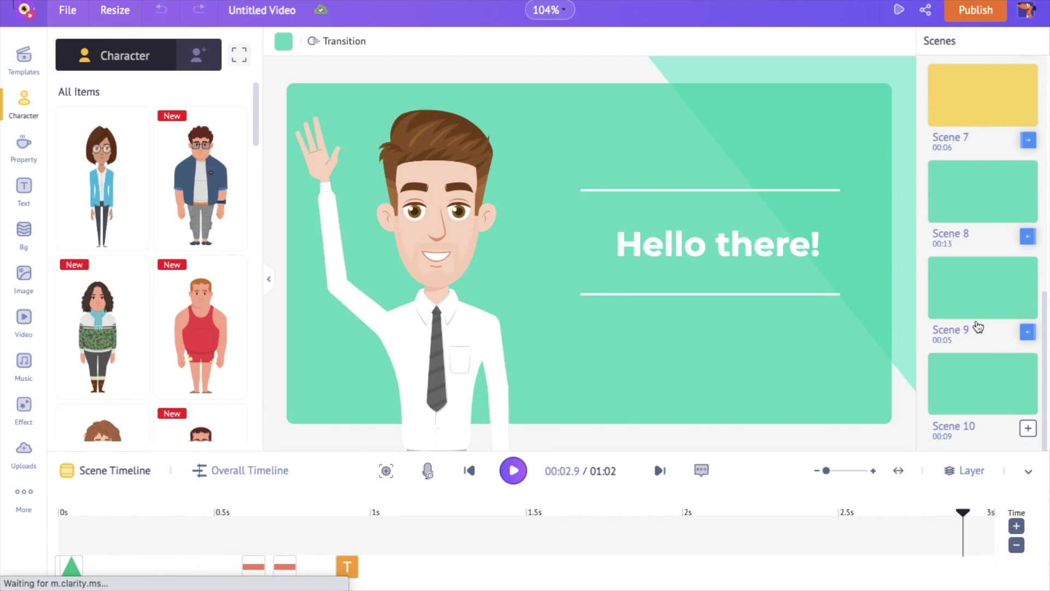
pyautogui.scroll(10, 976, 312)
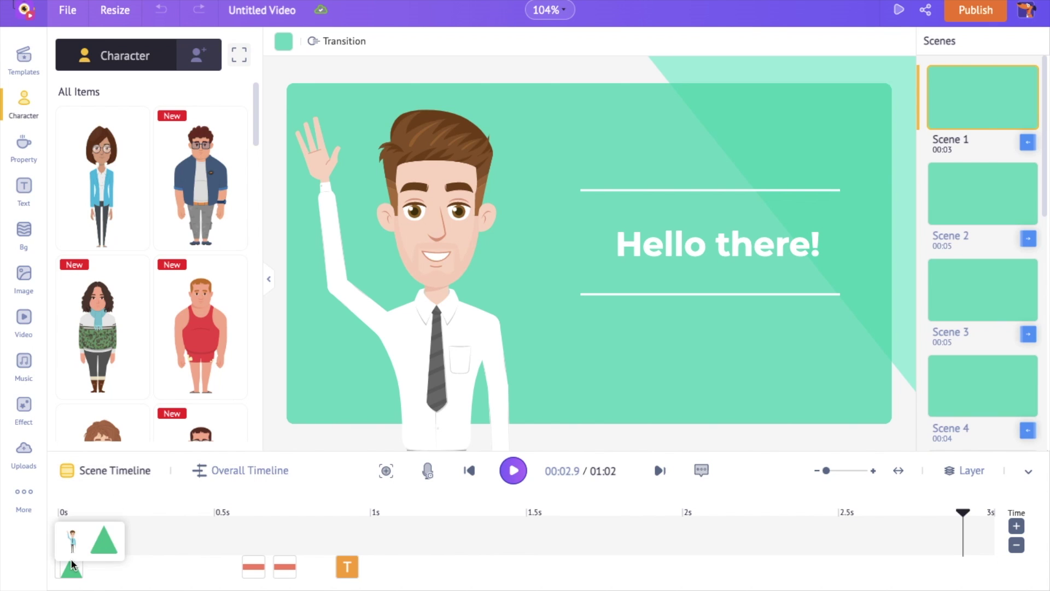
# Inspect the timing of the character, the line and the text in Scene 1's timeline
pyautogui.click(77, 541)
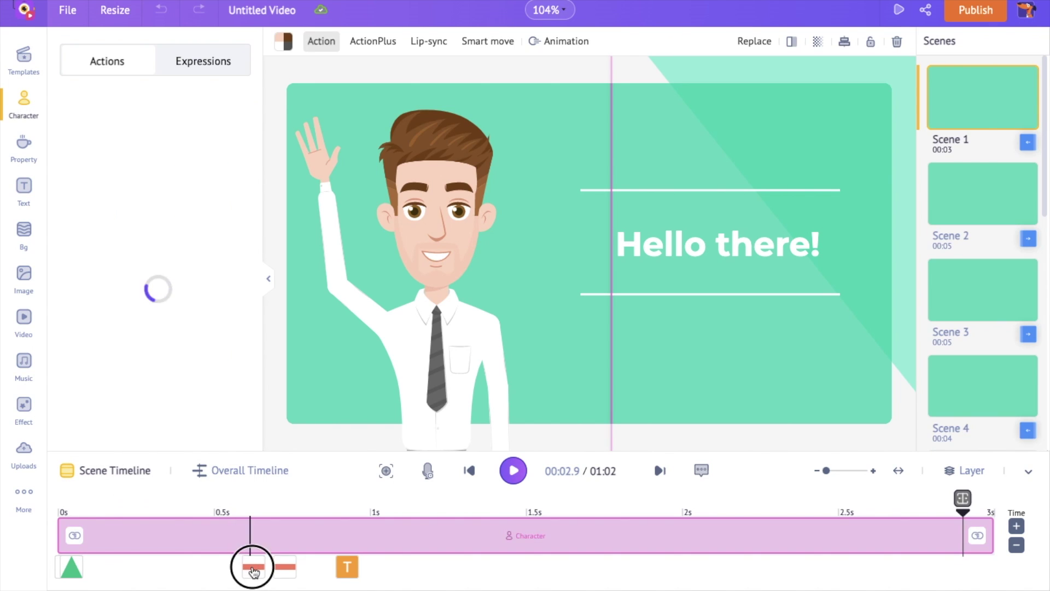
pyautogui.click(277, 569)
pyautogui.click(347, 566)
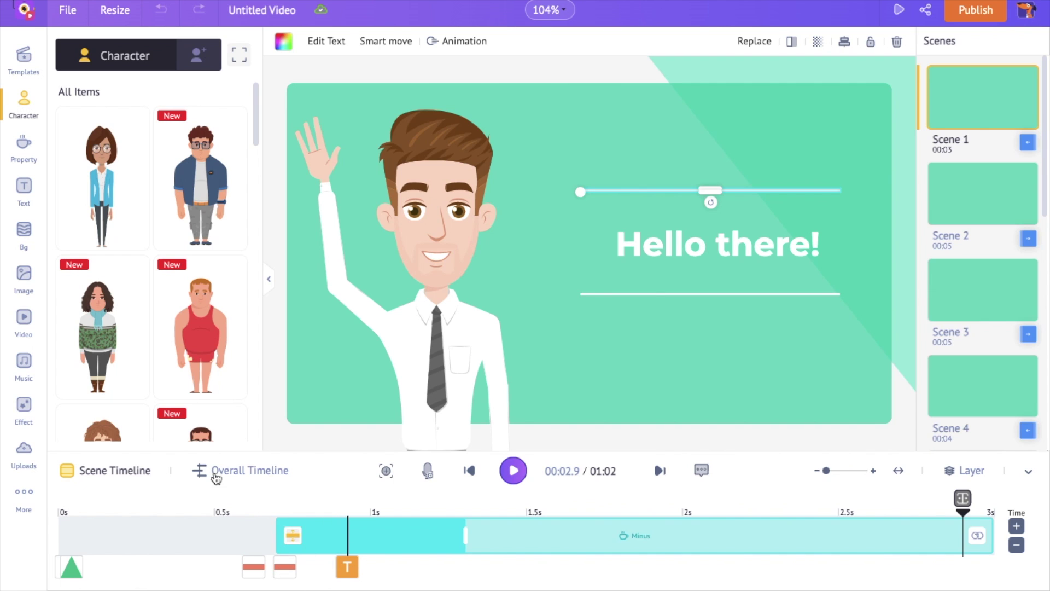
# View the overall timeline, move the playhead to the start of the video, and return to the scene timeline
pyautogui.click(237, 469)
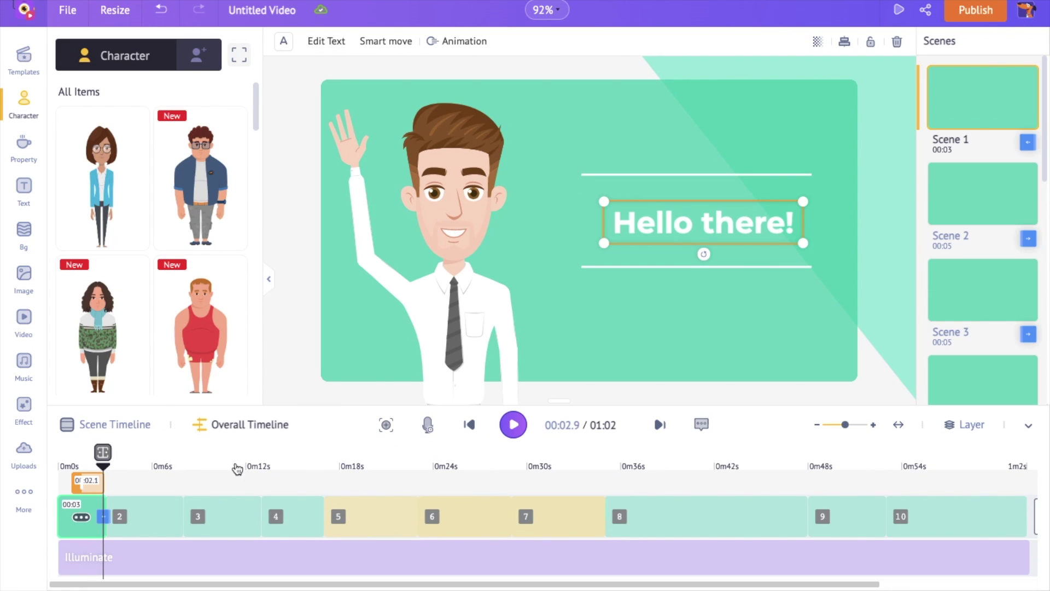
pyautogui.moveTo(102, 469); pyautogui.dragTo(40, 471)
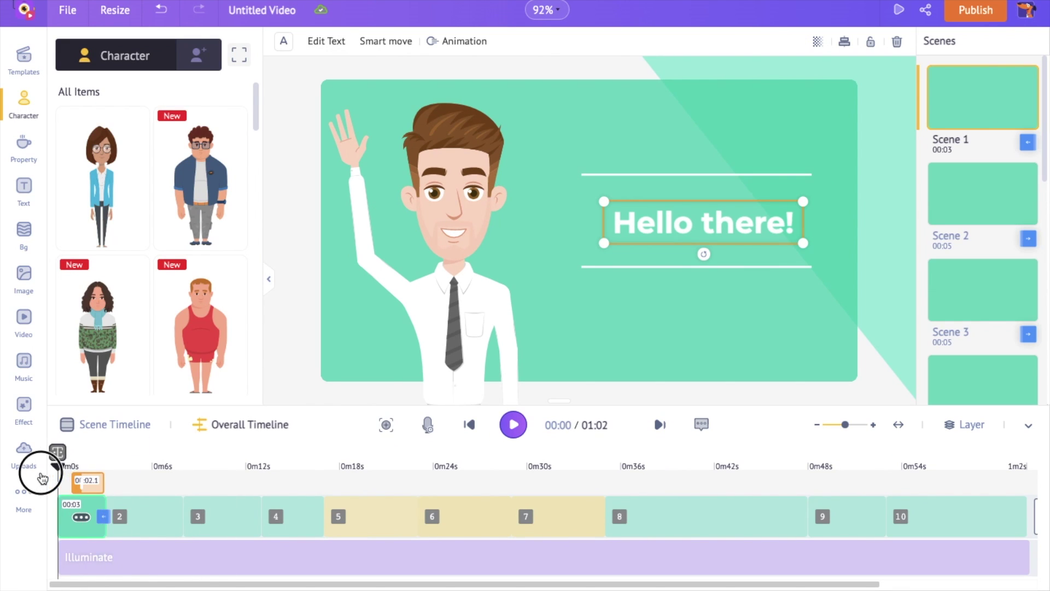
pyautogui.click(138, 424)
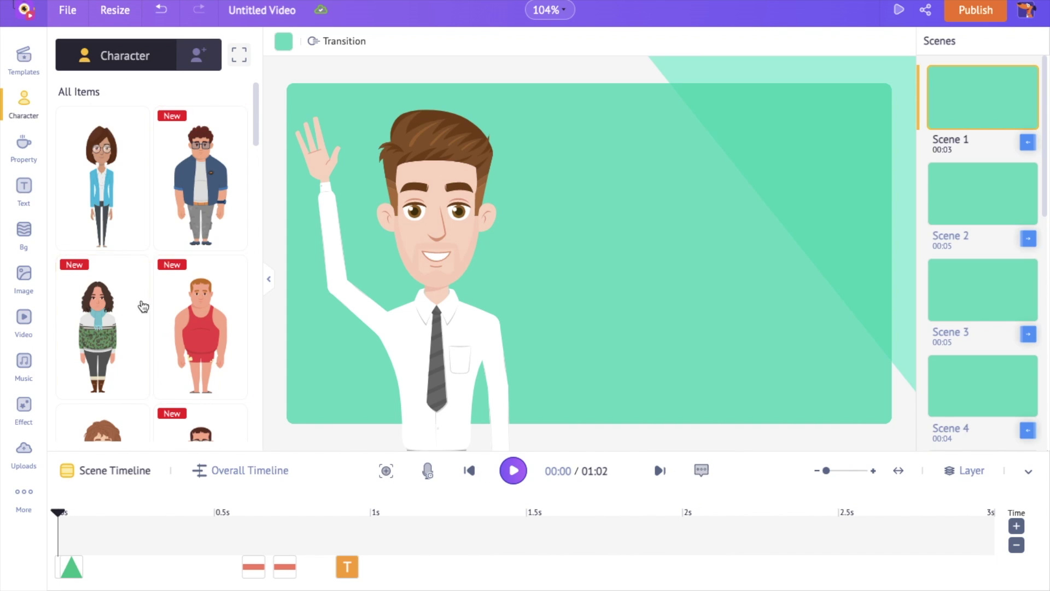
# Browse the available characters, properties, backgrounds and images in the asset libraries
pyautogui.scroll(-7, 141, 305)
pyautogui.click(21, 147)
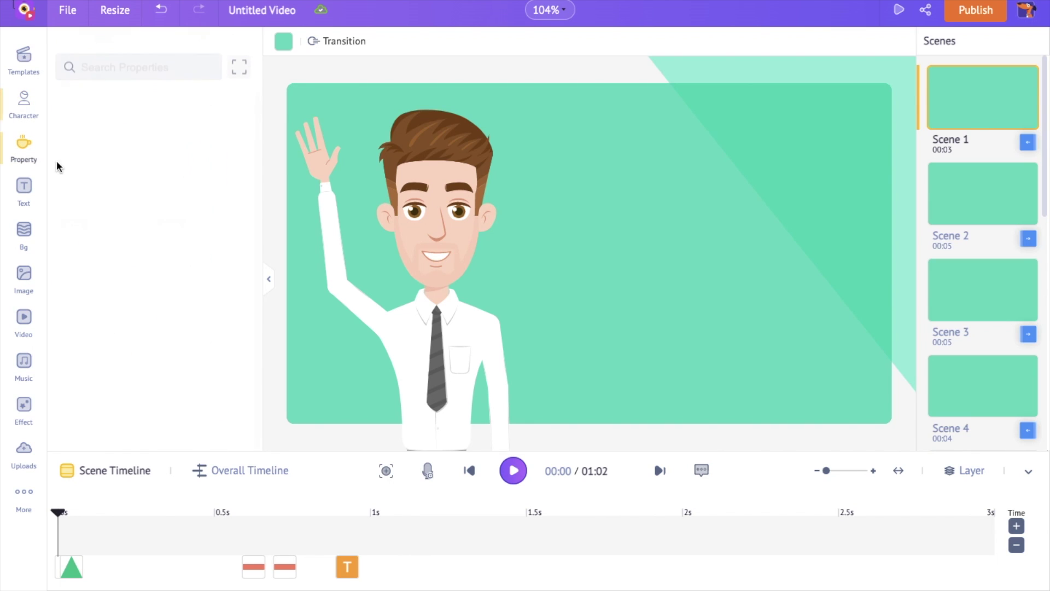
pyautogui.scroll(-8, 96, 229)
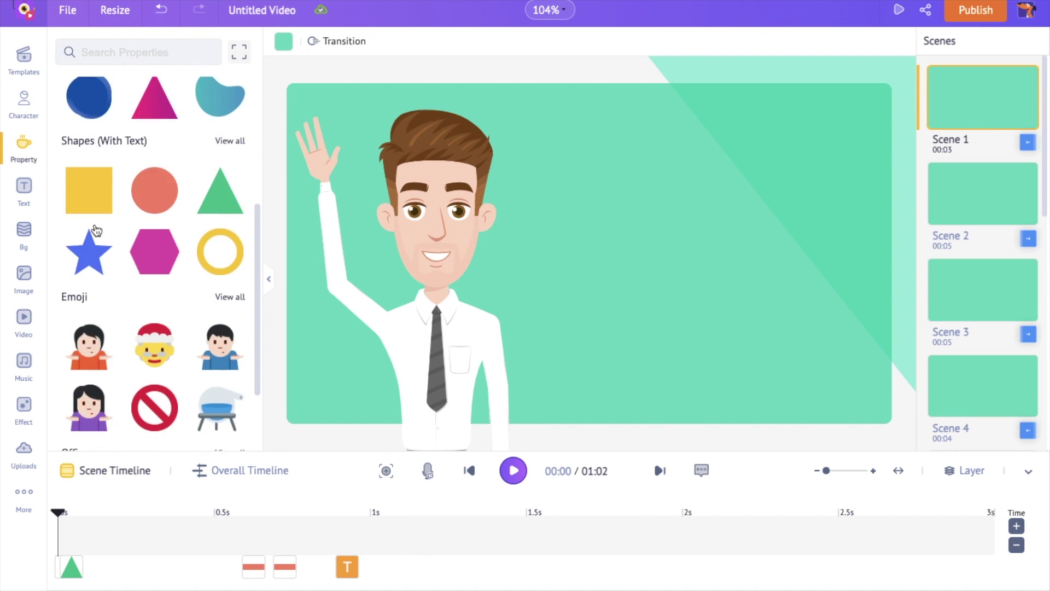
pyautogui.click(26, 233)
pyautogui.scroll(-8, 126, 245)
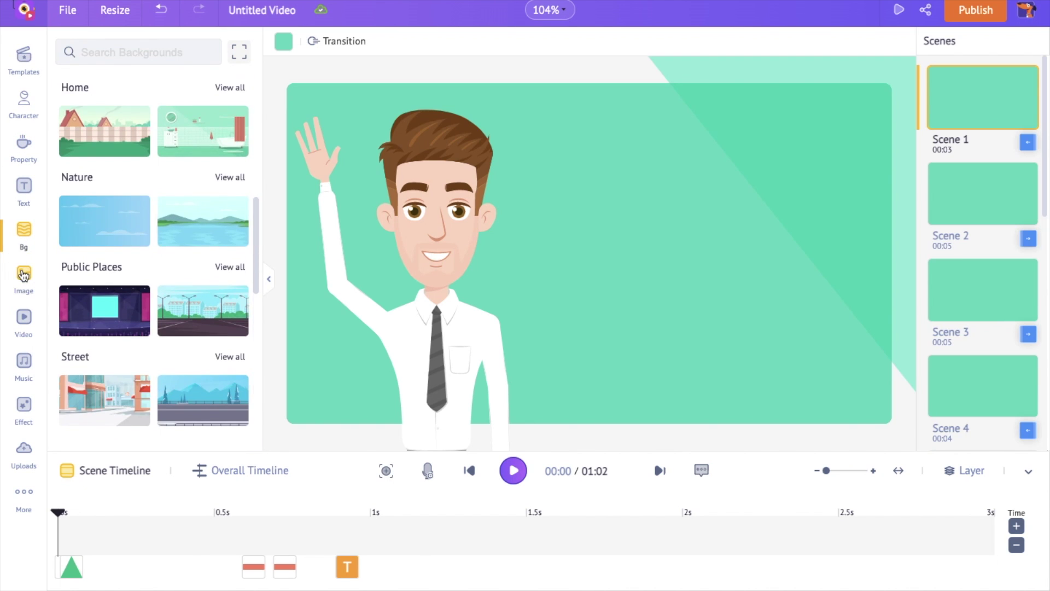
pyautogui.click(23, 274)
pyautogui.scroll(-8, 137, 257)
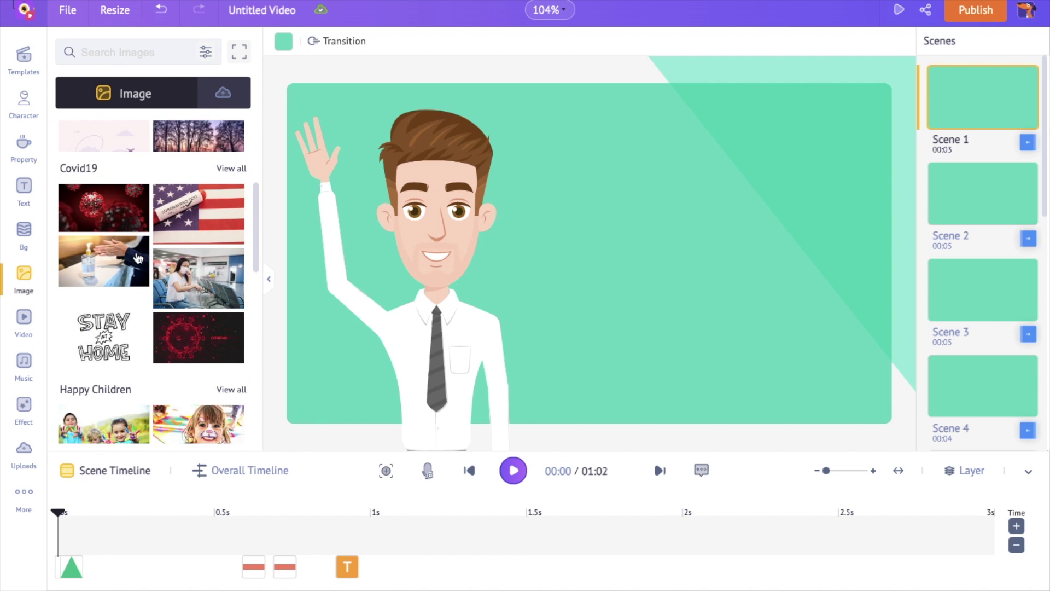
# Browse the stock video and music libraries and return to the character library
pyautogui.click(24, 318)
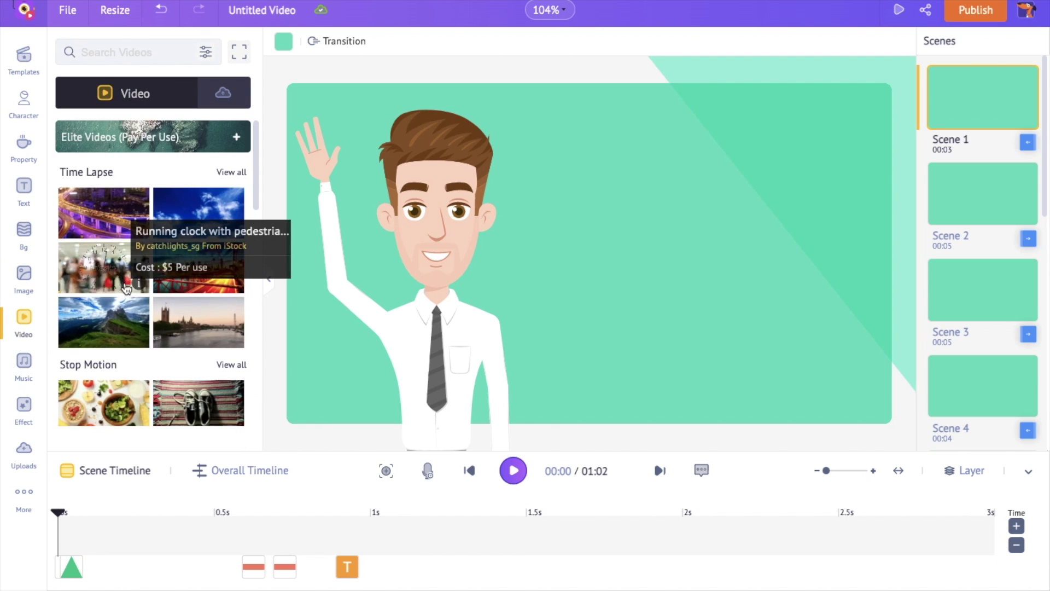
pyautogui.scroll(-10, 138, 284)
pyautogui.click(25, 353)
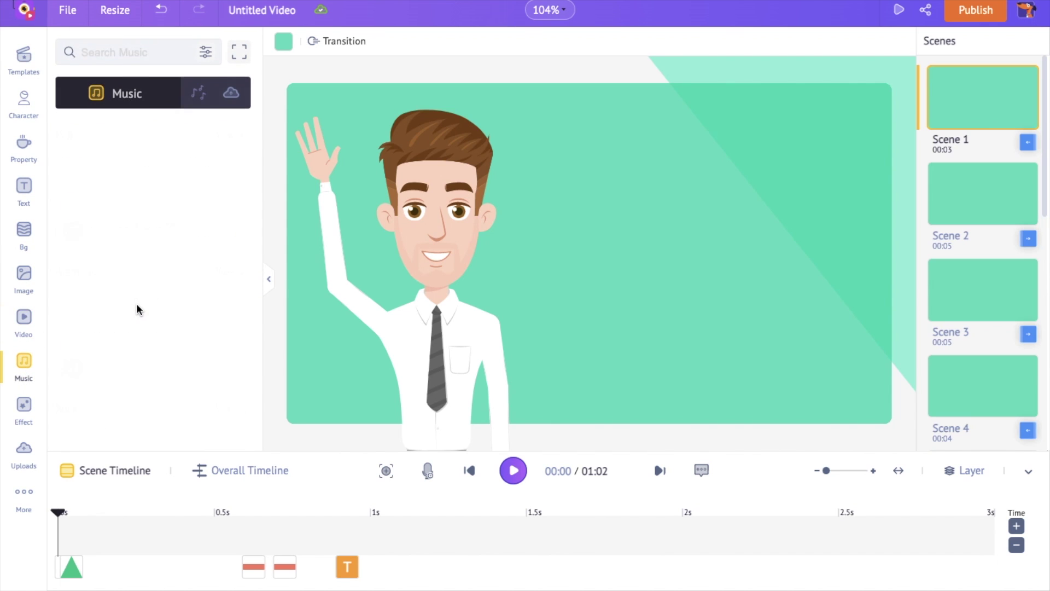
pyautogui.scroll(-6, 136, 305)
pyautogui.click(131, 310)
pyautogui.scroll(-2, 131, 310)
pyautogui.click(19, 108)
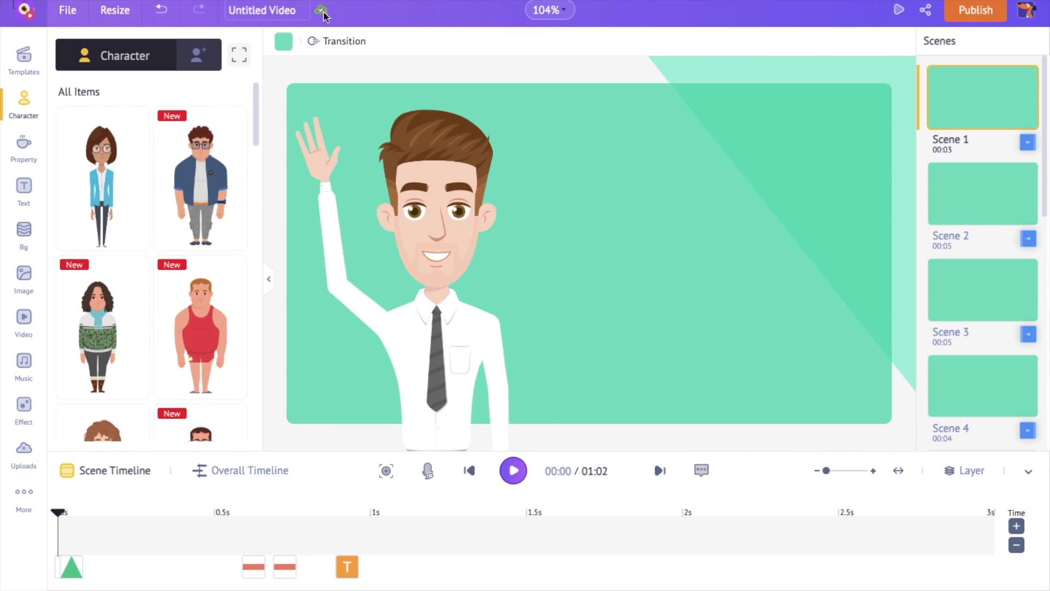
# Rename the project as "First project"
pyautogui.click(68, 21)
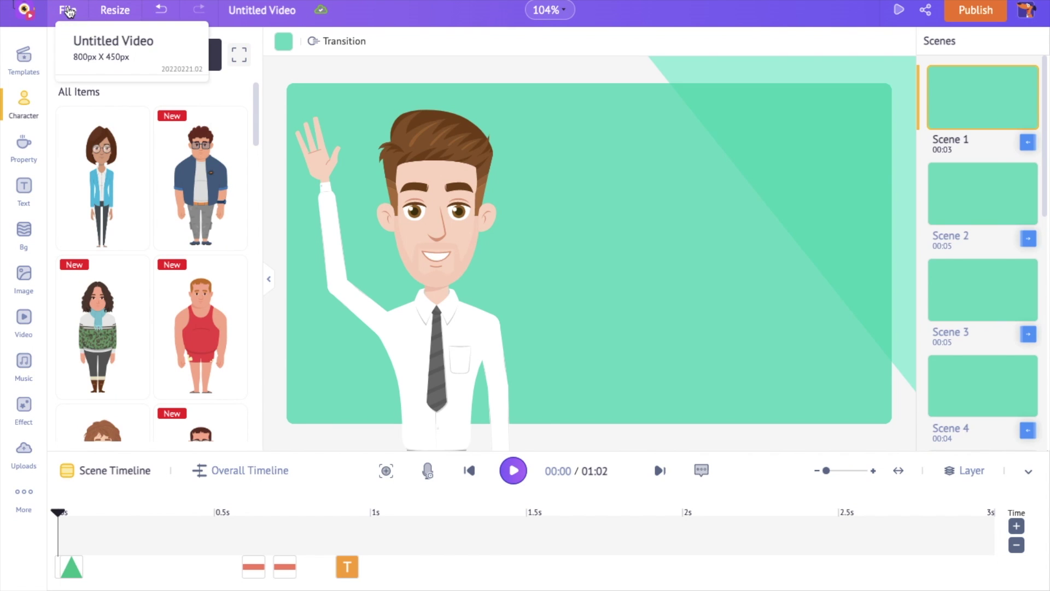
pyautogui.click(67, 8)
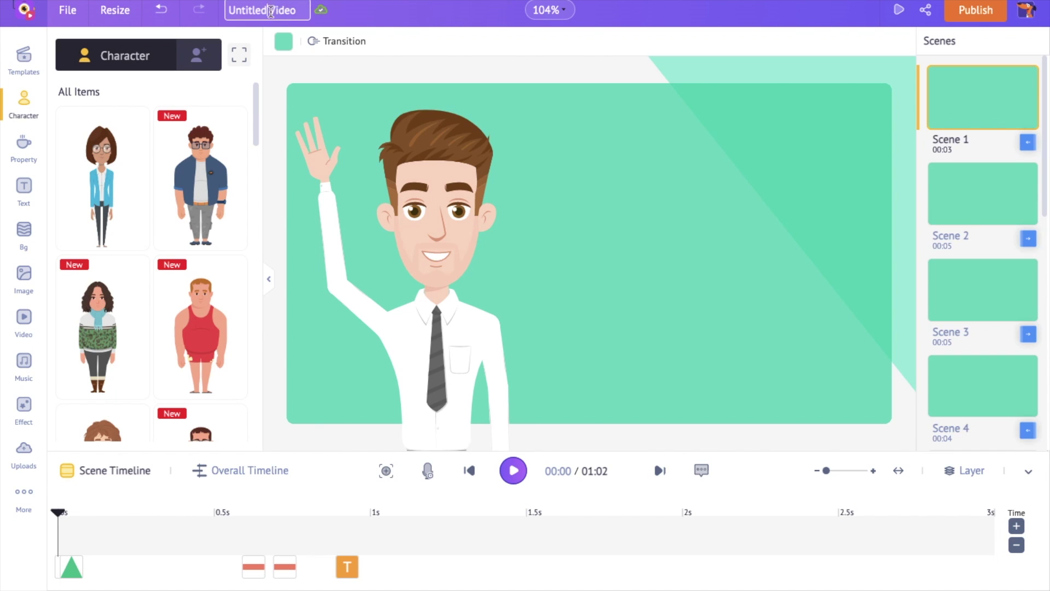
pyautogui.moveTo(297, 11); pyautogui.dragTo(224, 15)
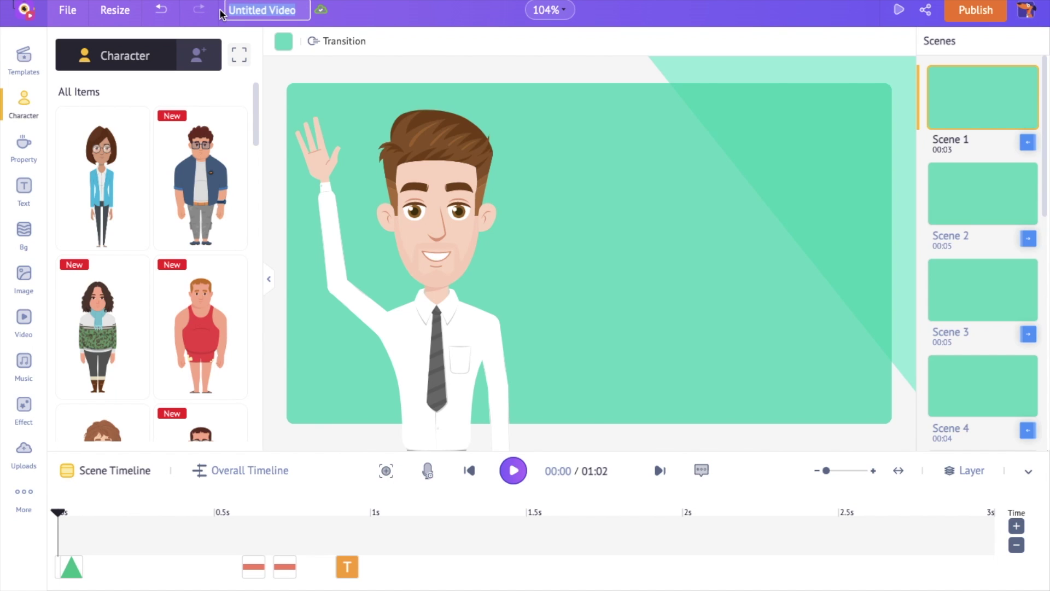
pyautogui.write('First project')
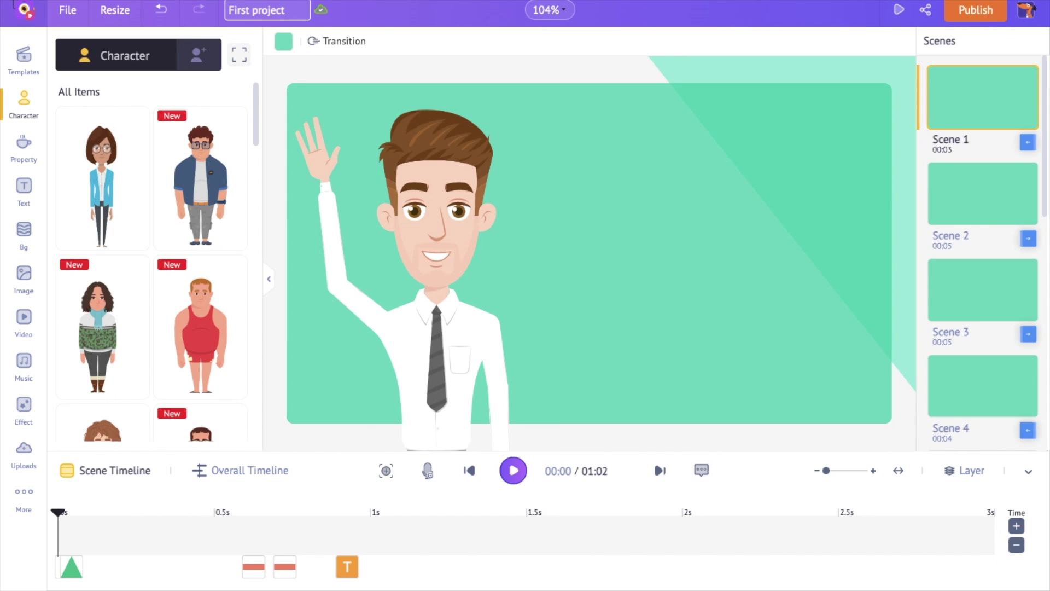
pyautogui.press('Return')
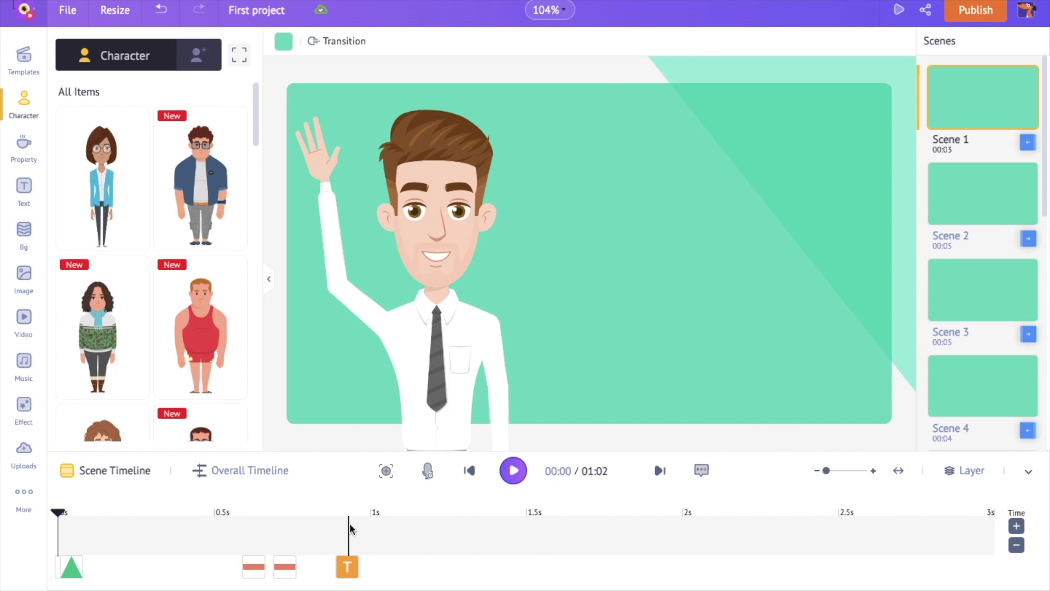
# Change the headline text in Scene 1 to "Hey everyone!"
pyautogui.click(343, 578)
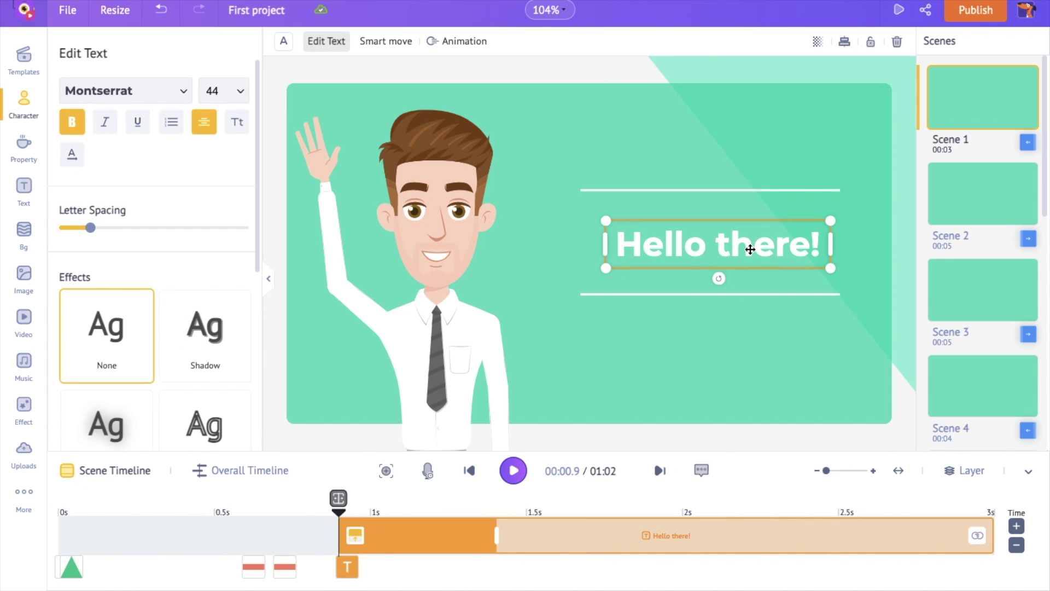
pyautogui.doubleClick(809, 241)
pyautogui.click(811, 244)
pyautogui.press('BackSpace')
pyautogui.press('BackSpace')
pyautogui.press('BackSpace')
pyautogui.press('BackSpace')
pyautogui.press('BackSpace')
pyautogui.press('BackSpace')
pyautogui.press('BackSpace')
pyautogui.press('BackSpace')
pyautogui.press('BackSpace')
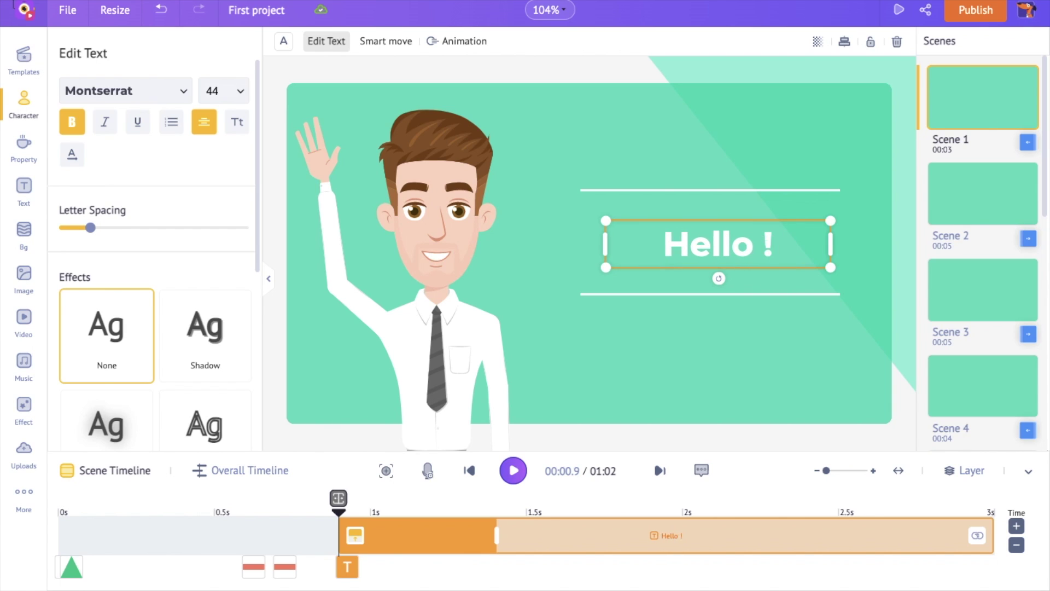
pyautogui.write('y everyone')
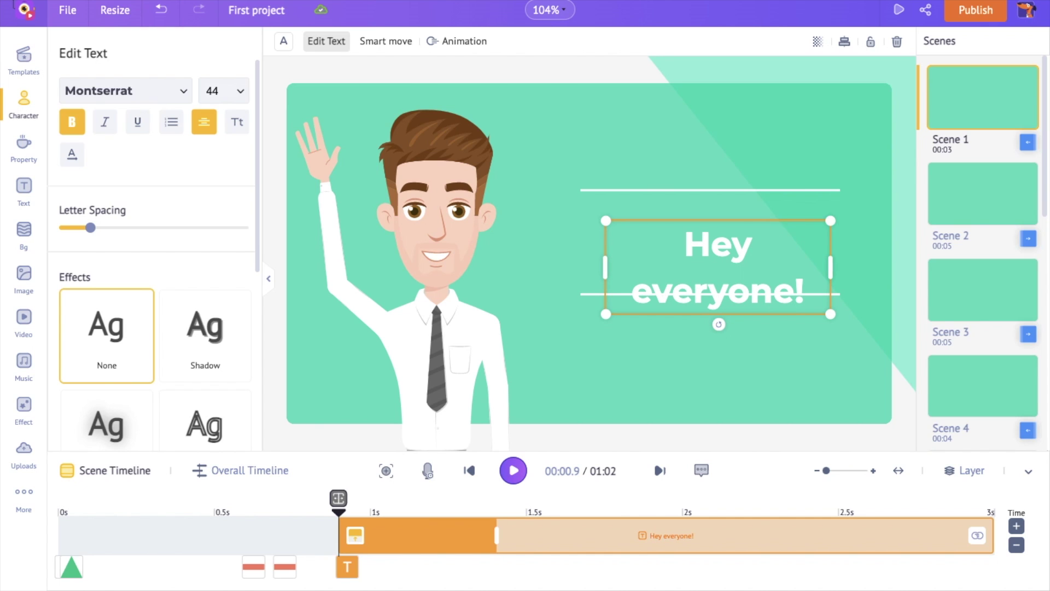
# Widen the headline's text box so the words fit on one line, and look through the available fonts
pyautogui.moveTo(604, 266); pyautogui.dragTo(560, 264)
pyautogui.click(186, 95)
pyautogui.scroll(-15, 168, 265)
pyautogui.scroll(5, 168, 266)
pyautogui.click(66, 53)
# Set the headline's font size to 40
pyautogui.click(239, 92)
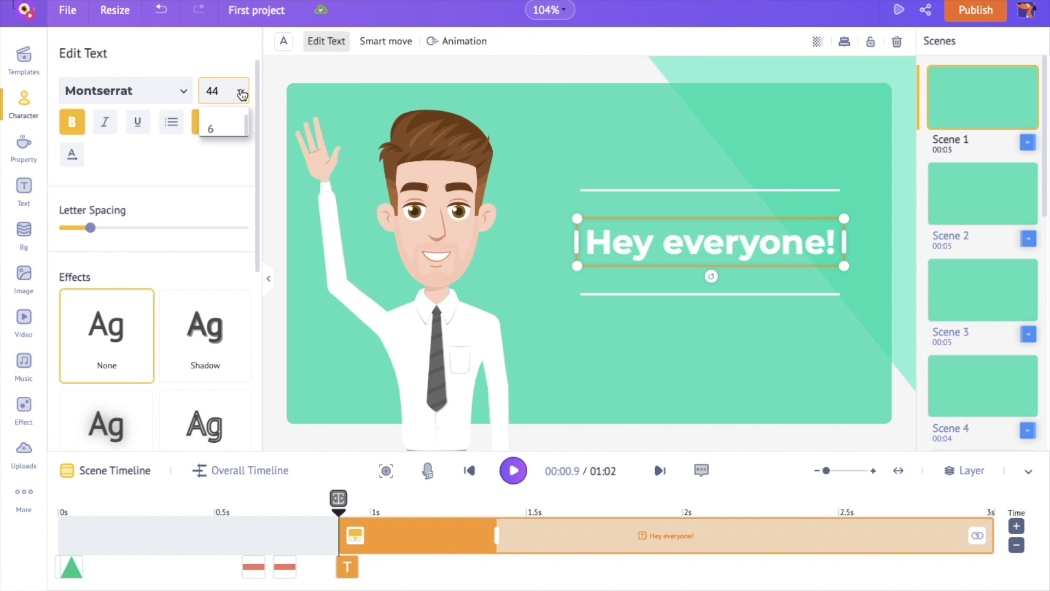
pyautogui.scroll(-2, 225, 328)
pyautogui.click(218, 347)
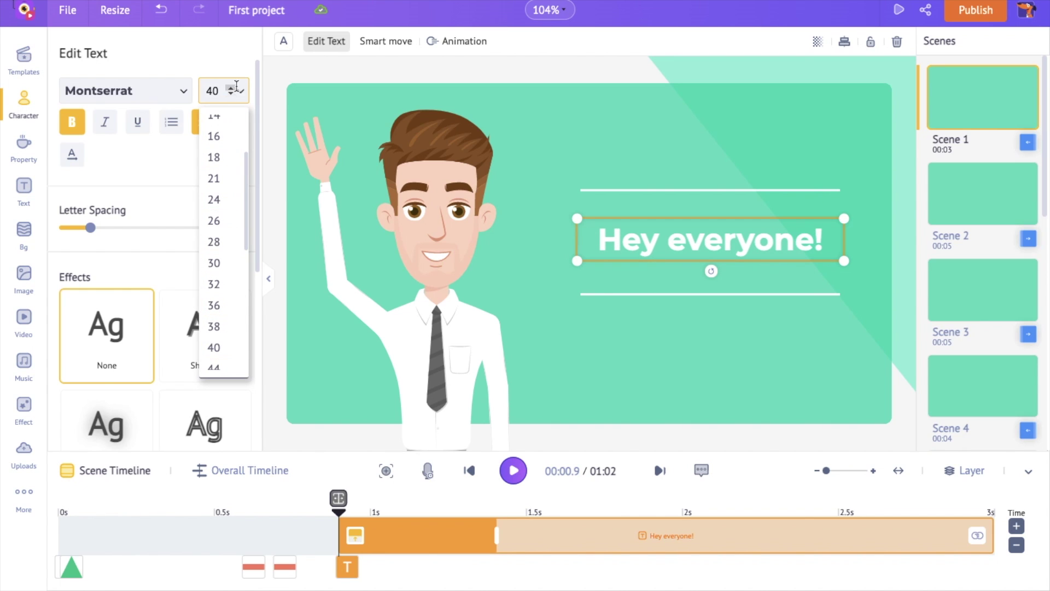
pyautogui.click(122, 171)
# Try the Shadow, Neon and Hollow text effects on the headline and restore it to no effect
pyautogui.moveTo(92, 228)
pyautogui.mouseDown()
pyautogui.moveTo(106, 230)
pyautogui.moveTo(89, 228)
pyautogui.mouseUp()
pyautogui.scroll(-4, 121, 293)
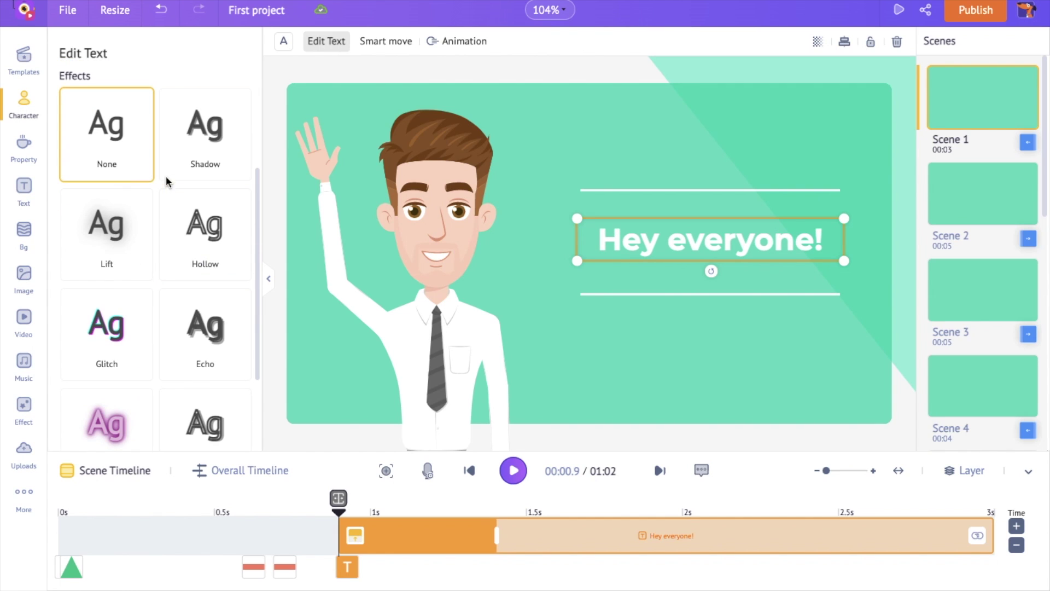
pyautogui.click(188, 147)
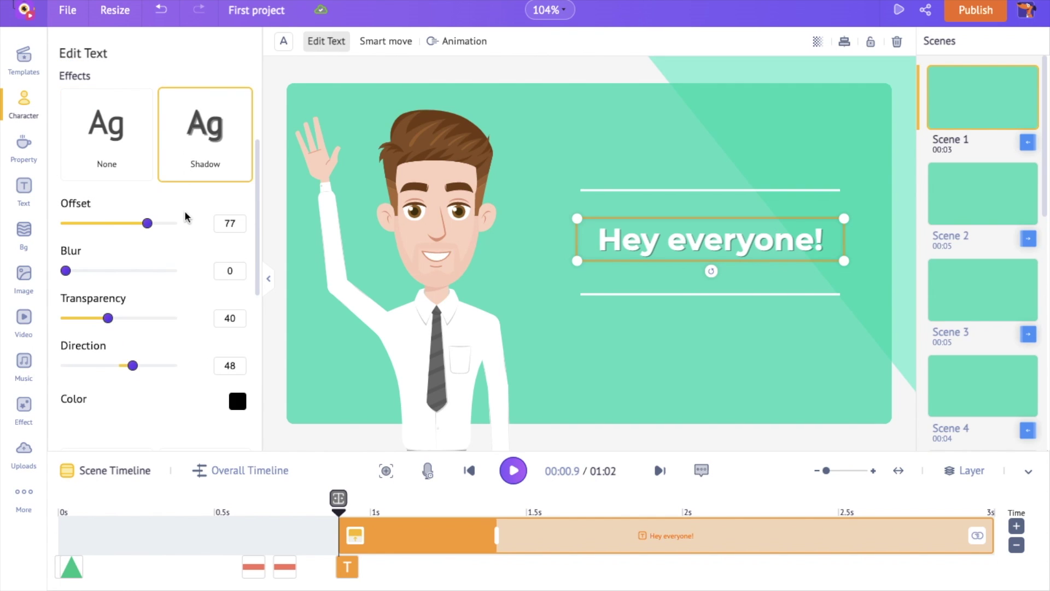
pyautogui.scroll(-6, 174, 229)
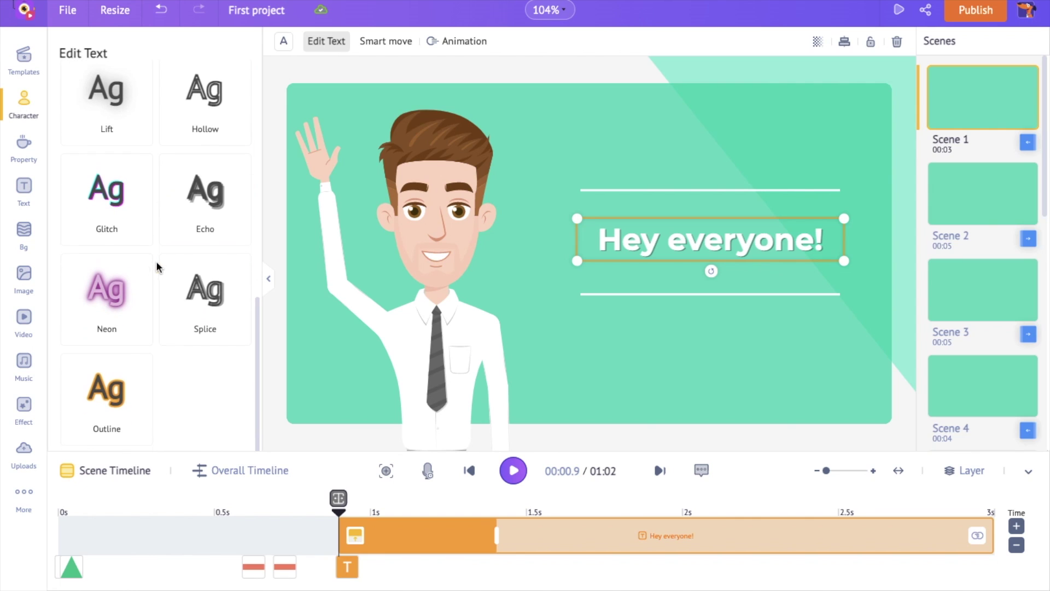
pyautogui.click(116, 285)
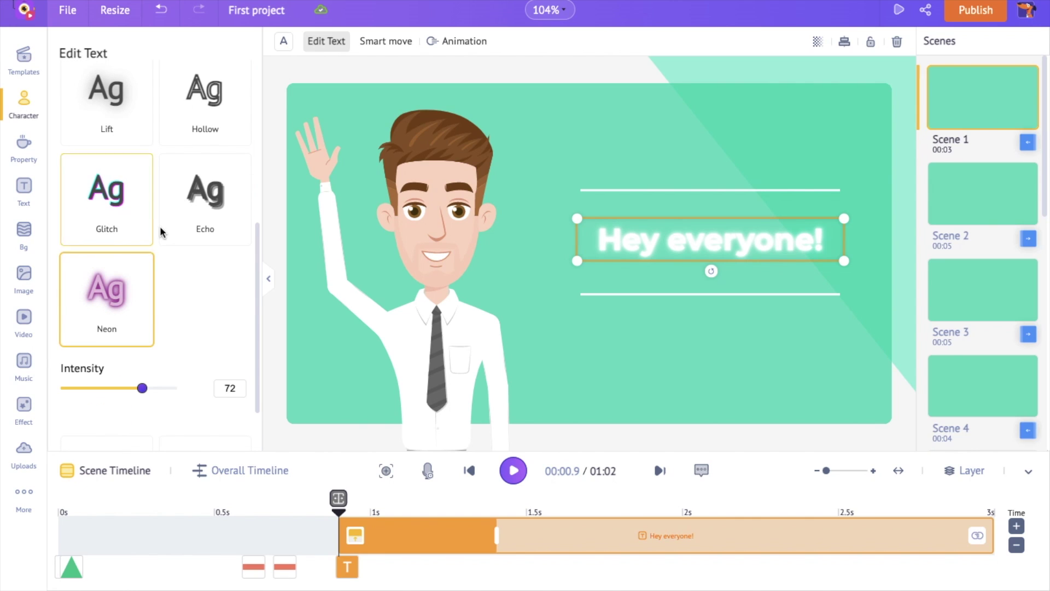
pyautogui.scroll(2, 175, 228)
pyautogui.click(199, 236)
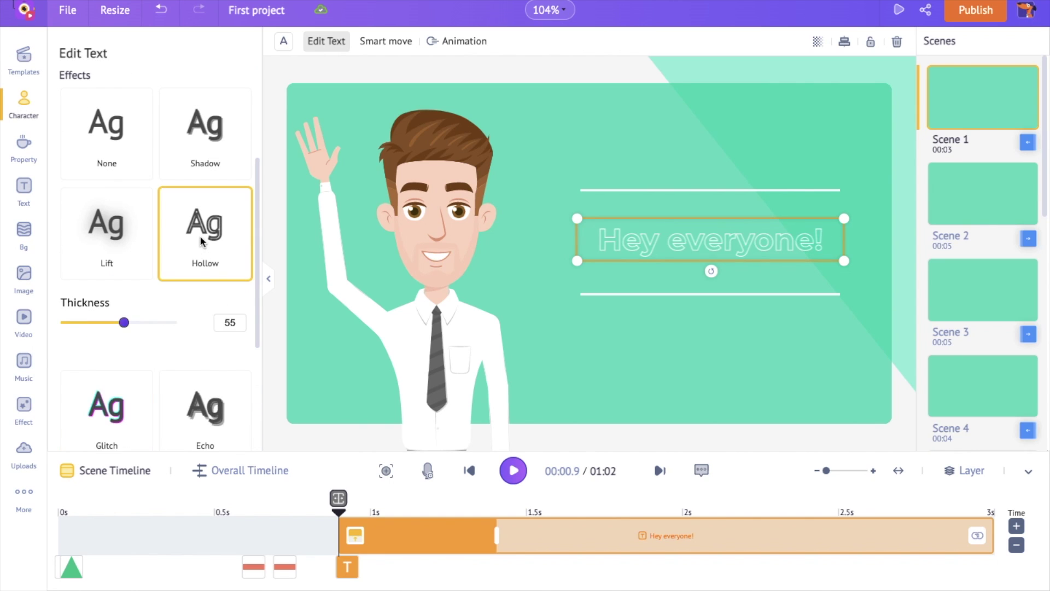
pyautogui.scroll(4, 201, 235)
pyautogui.click(103, 342)
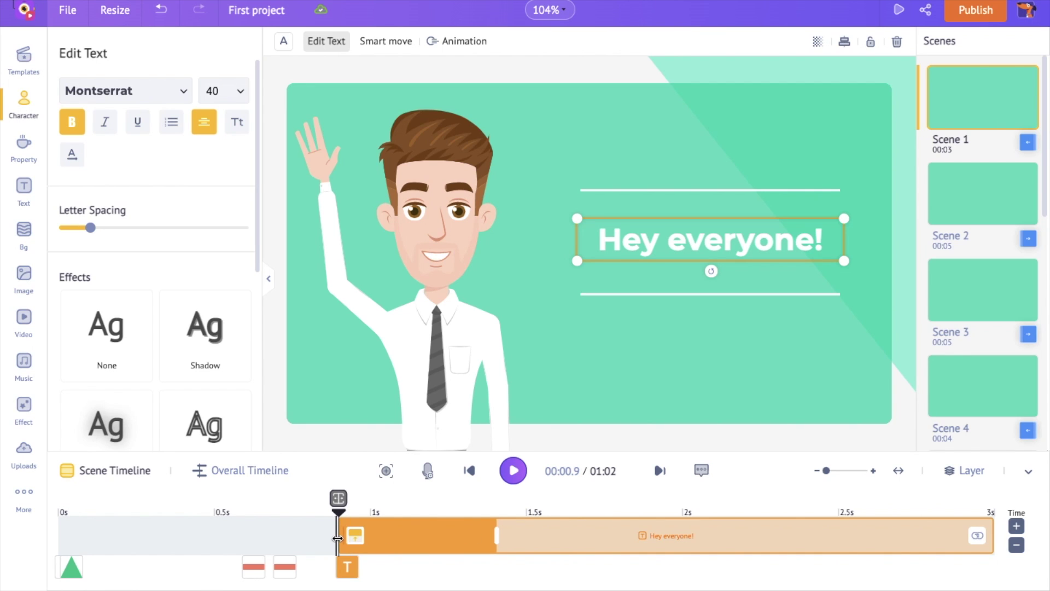
# Extend the headline's timeline bar to start at 0s and play the scene from the beginning
pyautogui.moveTo(337, 539); pyautogui.dragTo(41, 538)
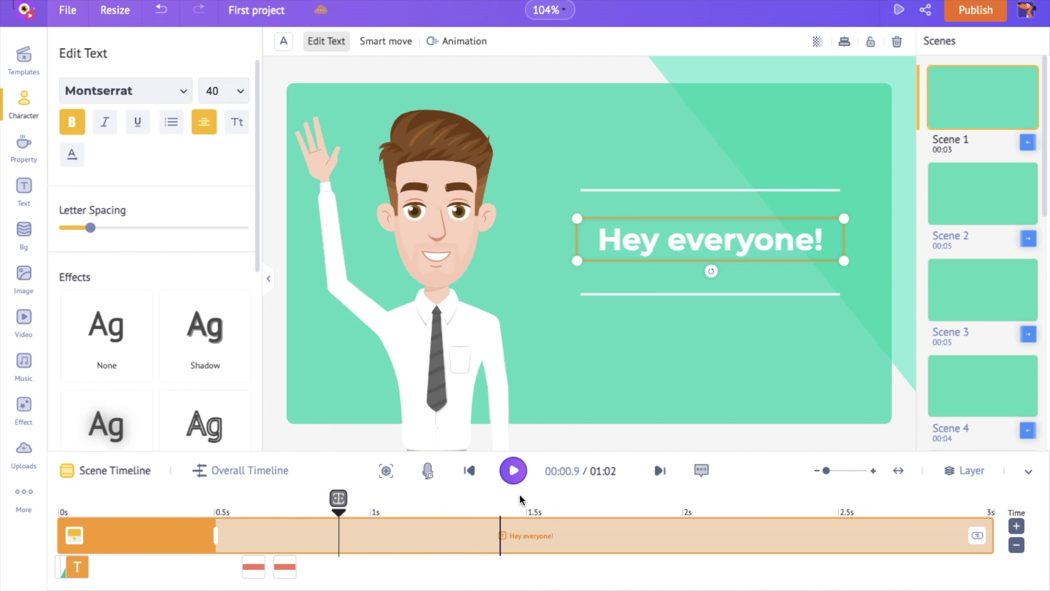
pyautogui.click(517, 473)
pyautogui.click(470, 471)
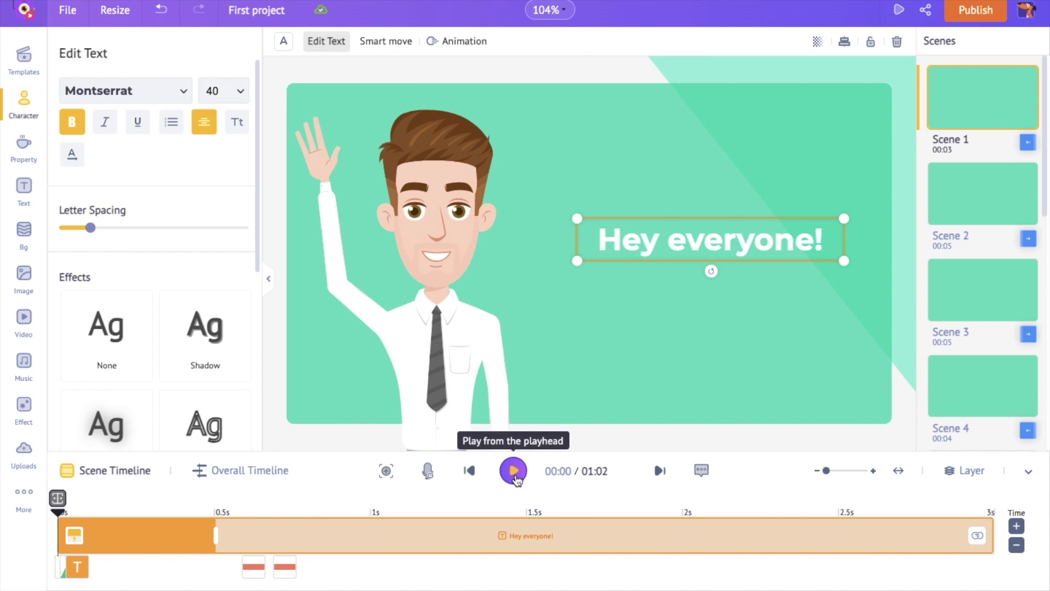
pyautogui.click(513, 471)
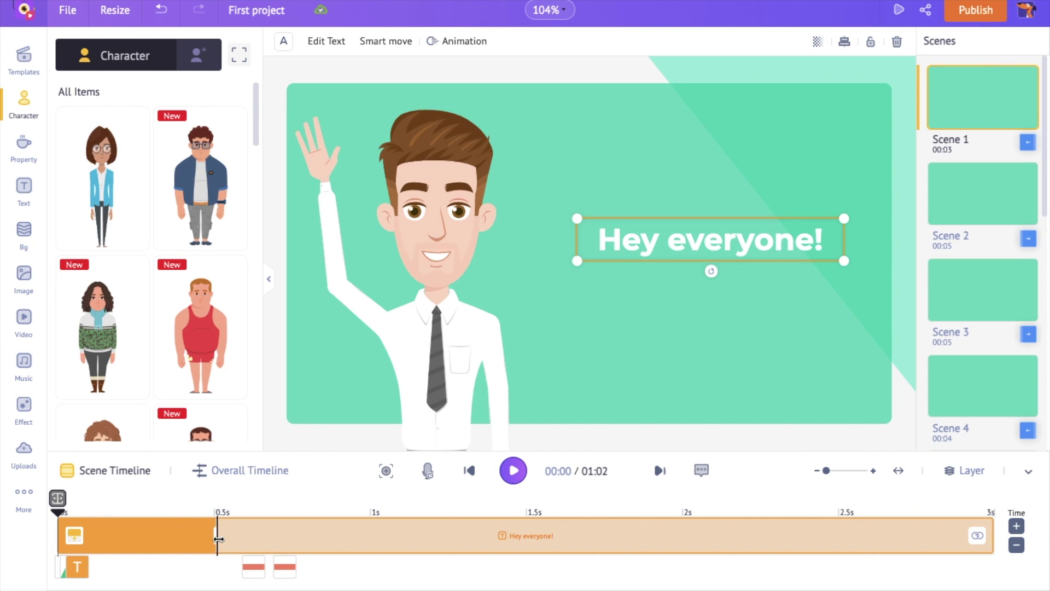
# Apply the Wipe Left enter animation to the headline
pyautogui.moveTo(215, 536)
pyautogui.mouseDown()
pyautogui.moveTo(687, 544)
pyautogui.moveTo(219, 536)
pyautogui.mouseUp()
pyautogui.click(447, 44)
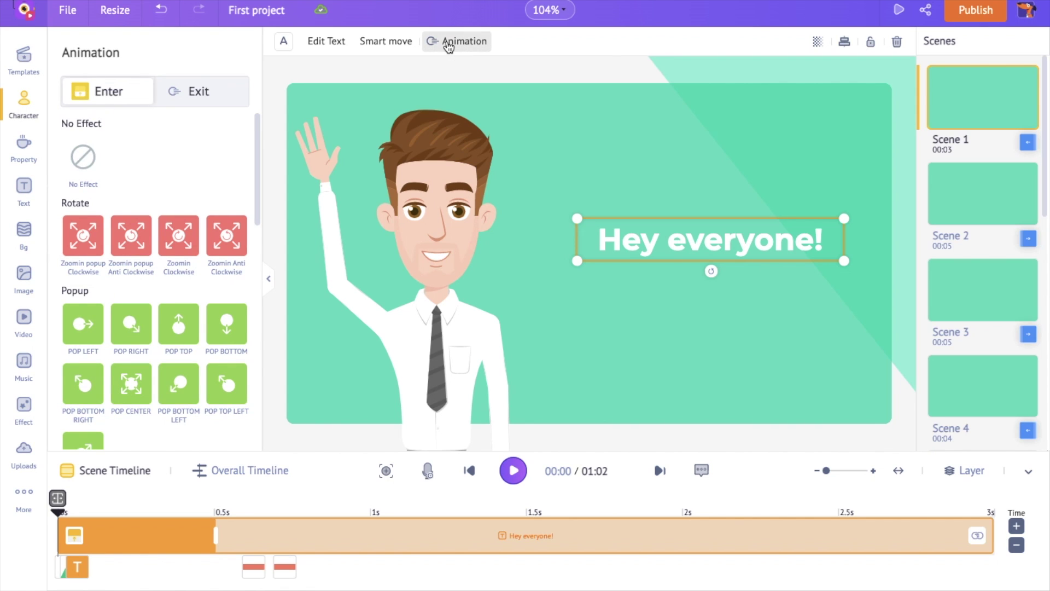
pyautogui.scroll(-2, 146, 264)
pyautogui.scroll(1, 154, 261)
pyautogui.scroll(-5, 154, 261)
pyautogui.click(226, 236)
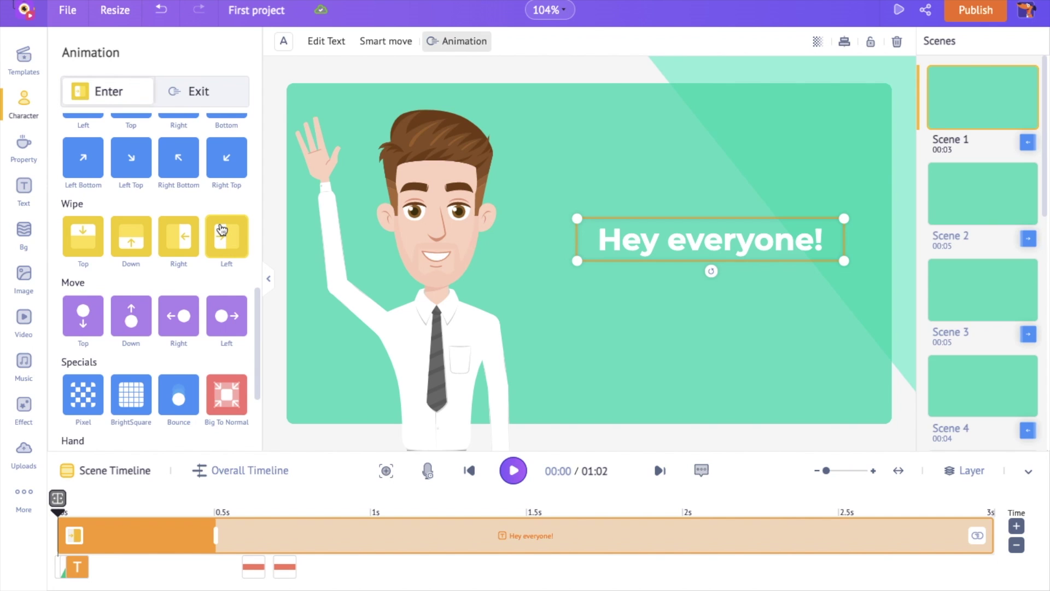
# Play Scene 1 to preview the headline's enter animation
pyautogui.click(513, 470)
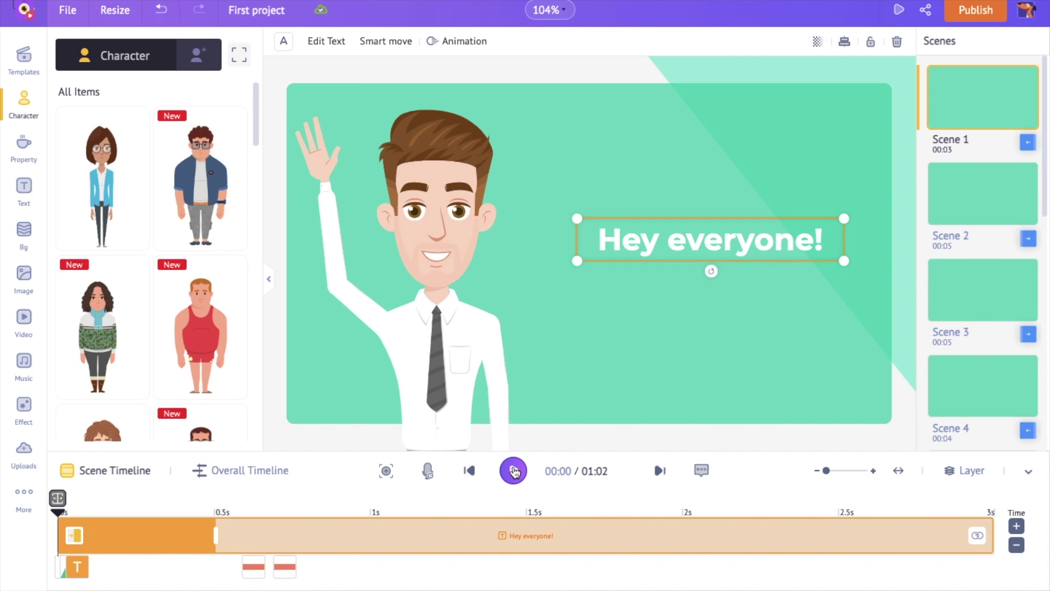
# Try adding a subheading text to Scene 1 and delete it again
pyautogui.click(26, 186)
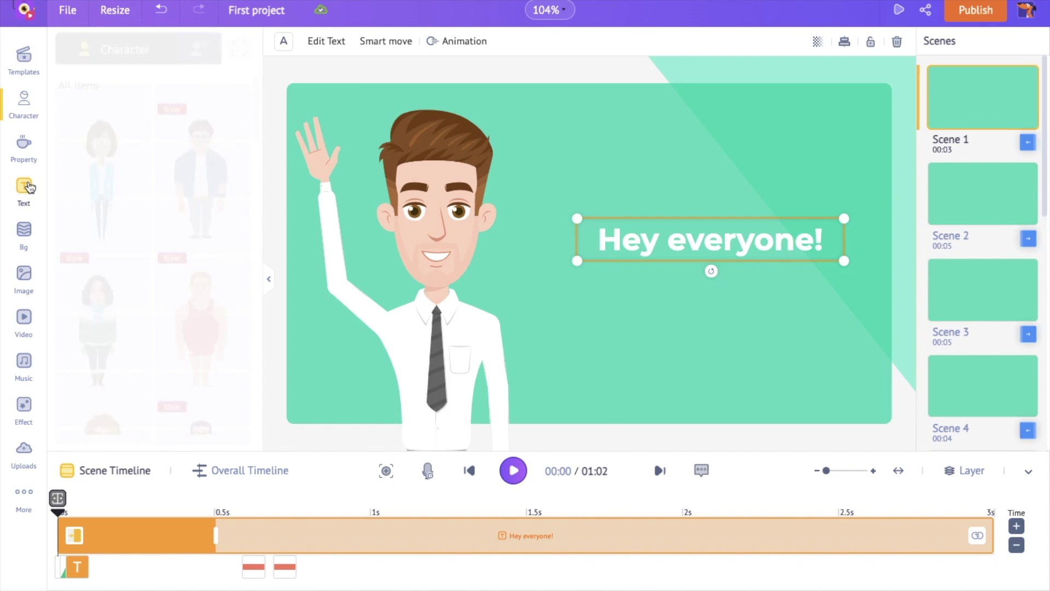
pyautogui.click(169, 98)
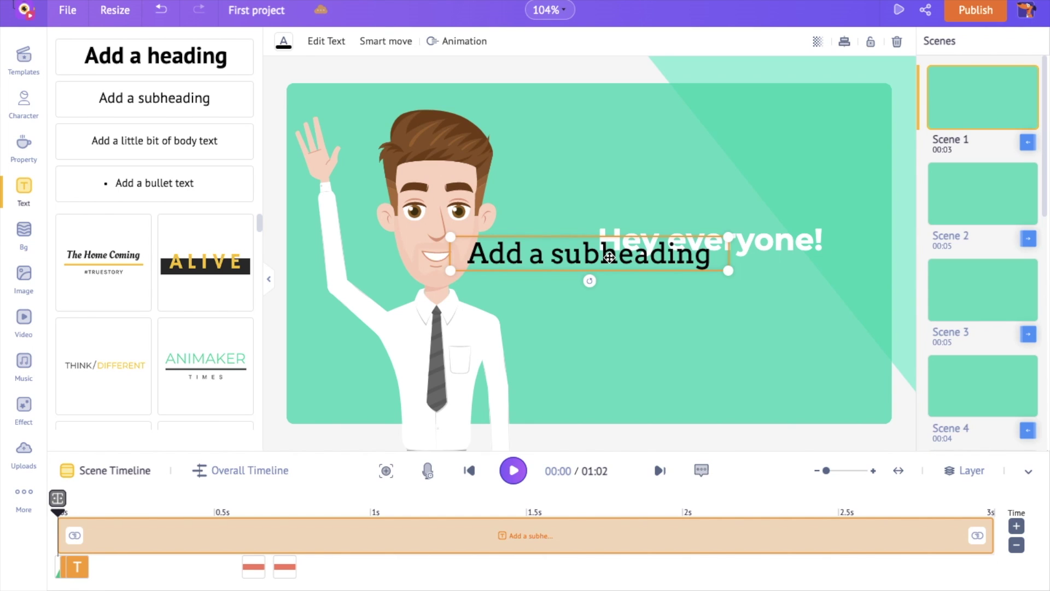
pyautogui.press('Delete')
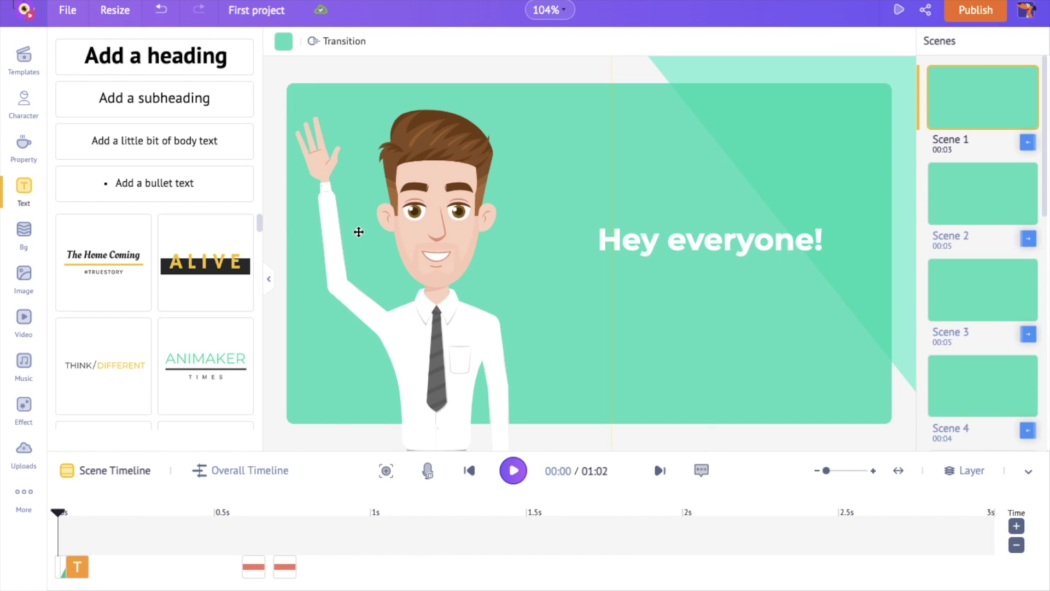
# Select the waving man in Scene 1 and look through the actions available for the character
pyautogui.click(447, 219)
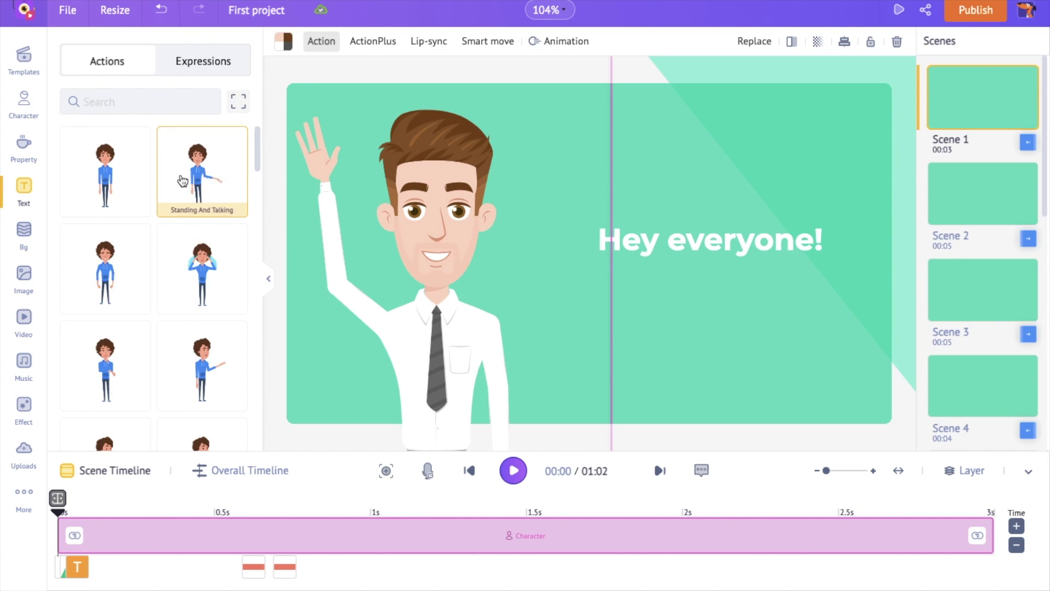
pyautogui.scroll(-3, 167, 224)
pyautogui.scroll(-5, 167, 227)
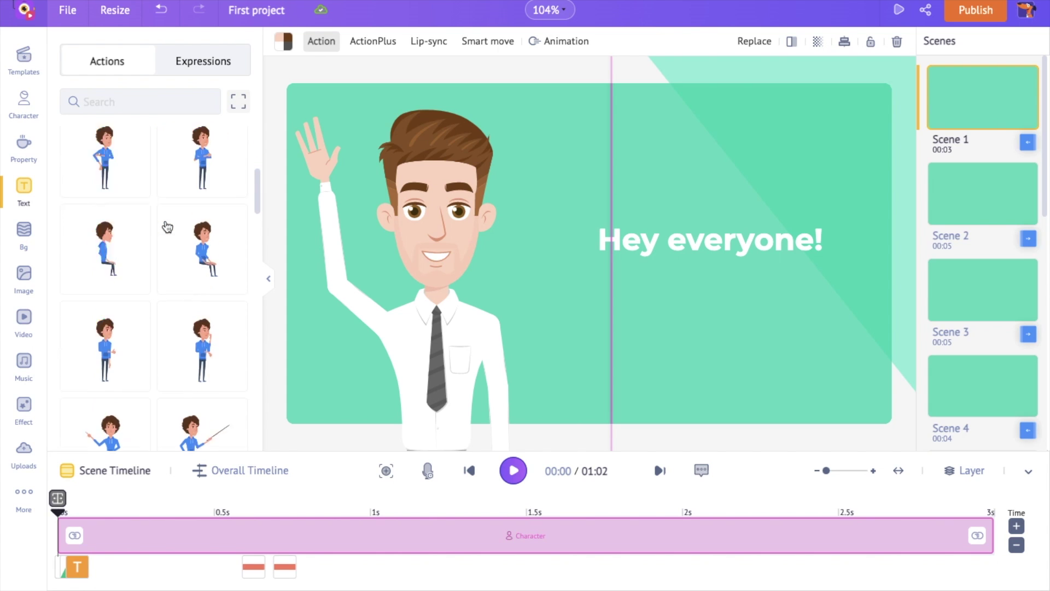
pyautogui.scroll(-3, 167, 227)
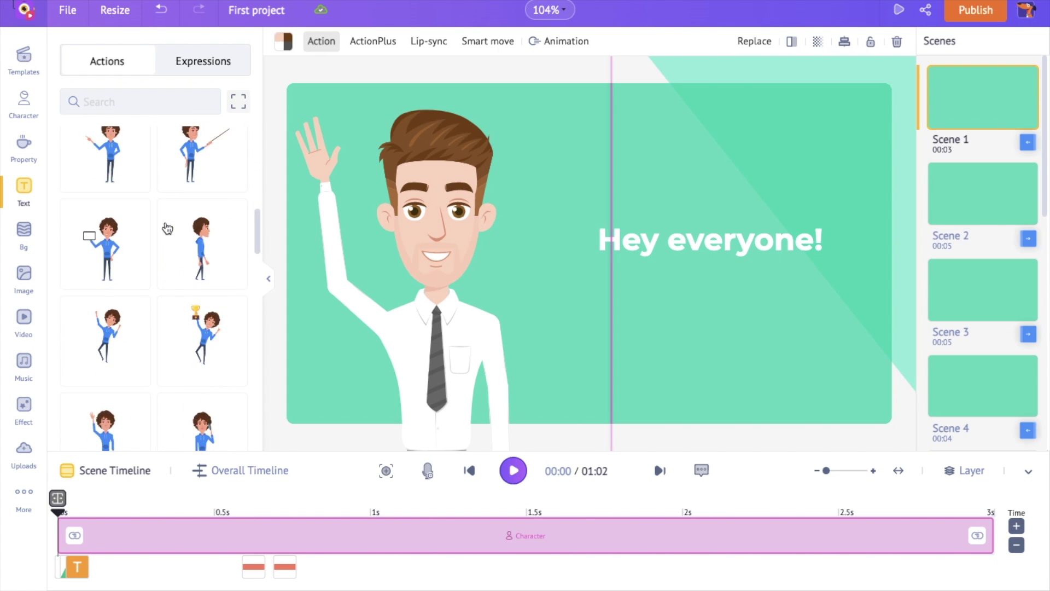
pyautogui.scroll(-5, 168, 228)
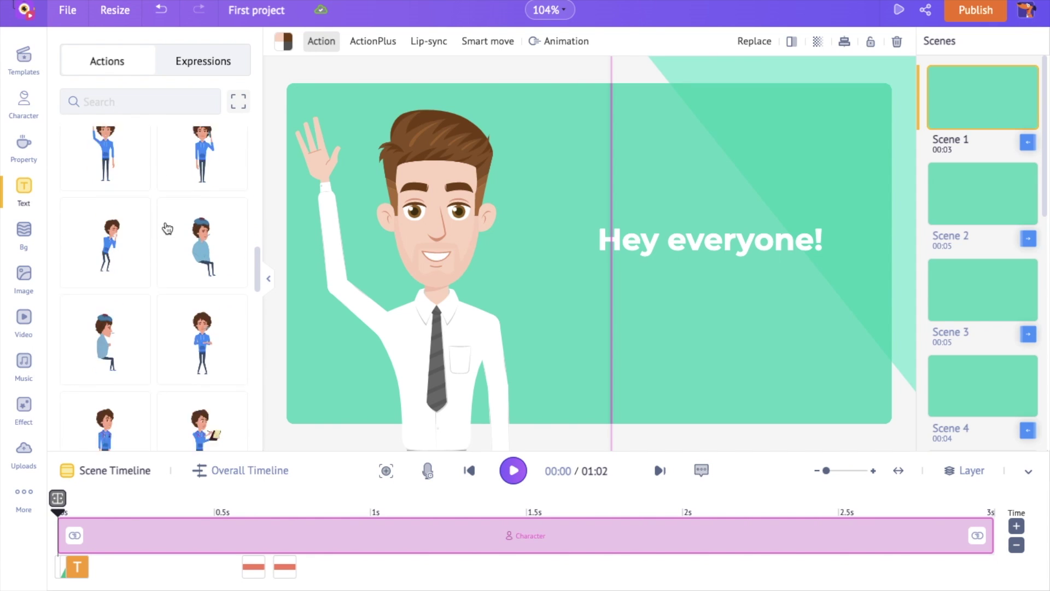
pyautogui.scroll(-5, 168, 233)
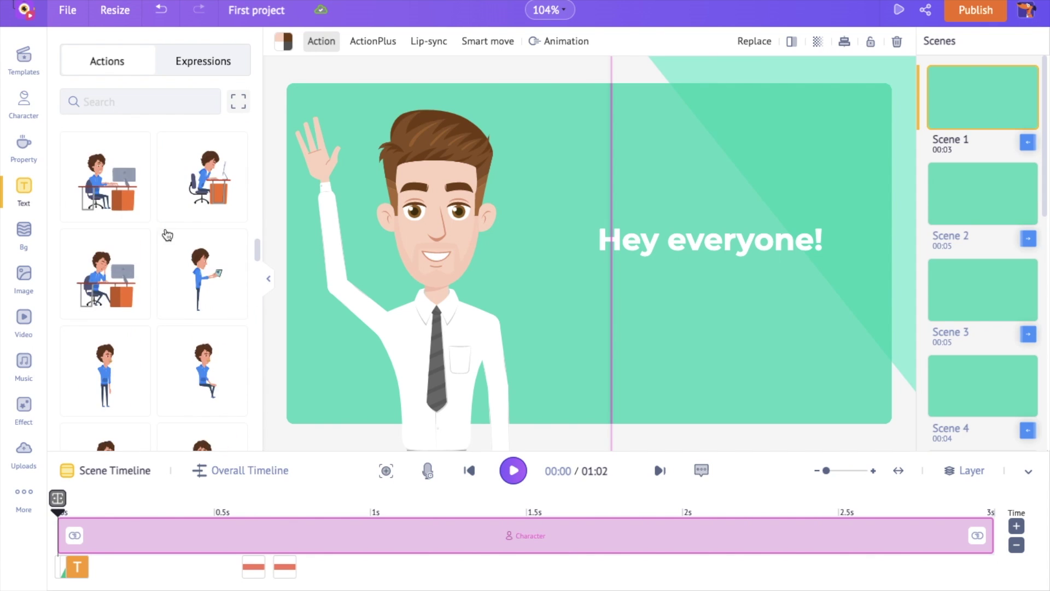
pyautogui.scroll(-8, 167, 241)
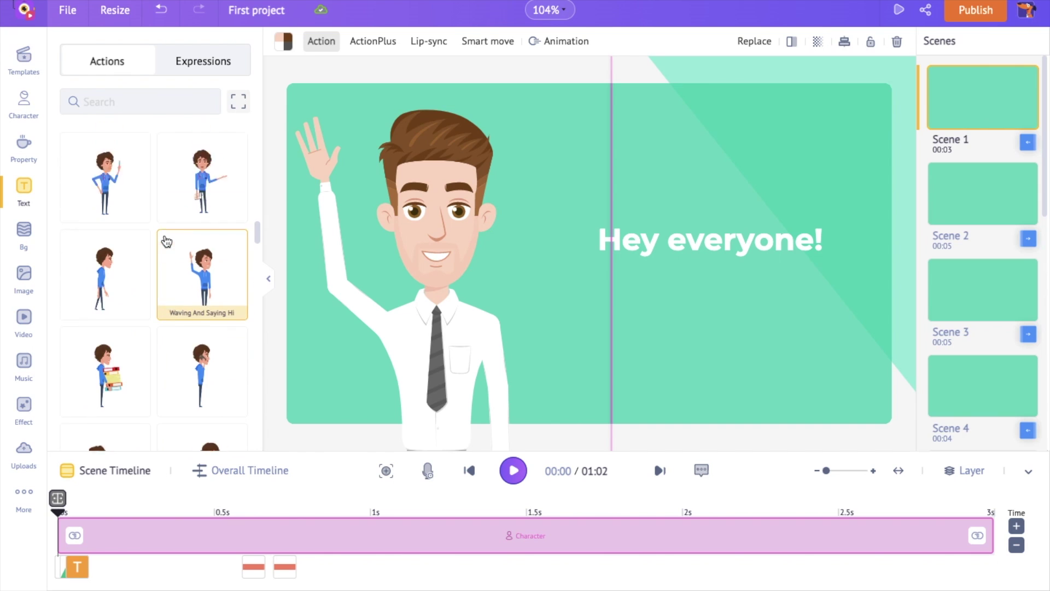
# Browse the character actions in the expanded library and search them for "wave"
pyautogui.click(237, 103)
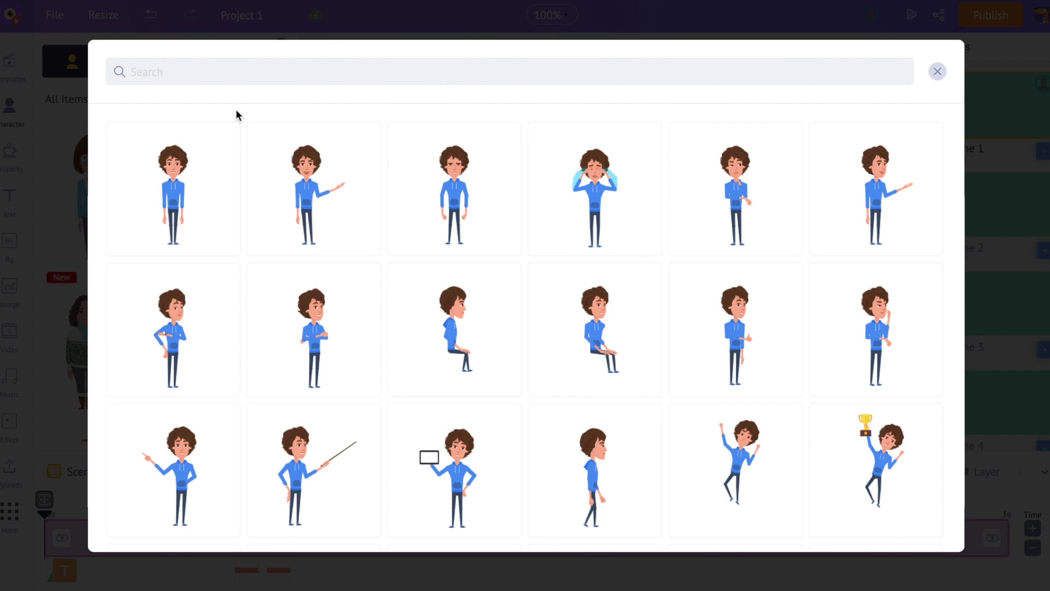
pyautogui.scroll(-5, 487, 294)
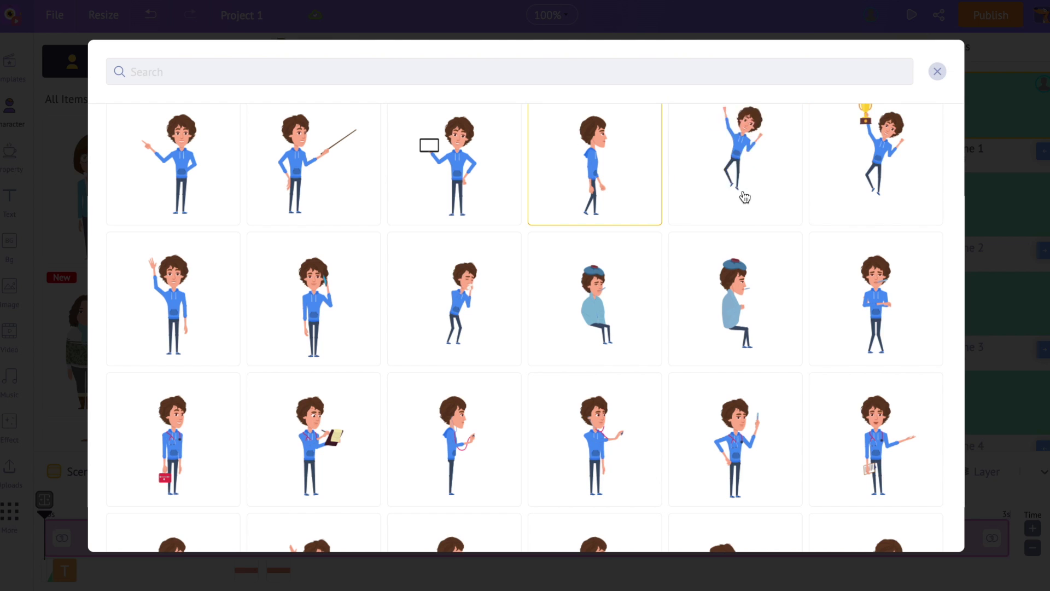
pyautogui.click(485, 72)
pyautogui.write('wave')
pyautogui.press('Return')
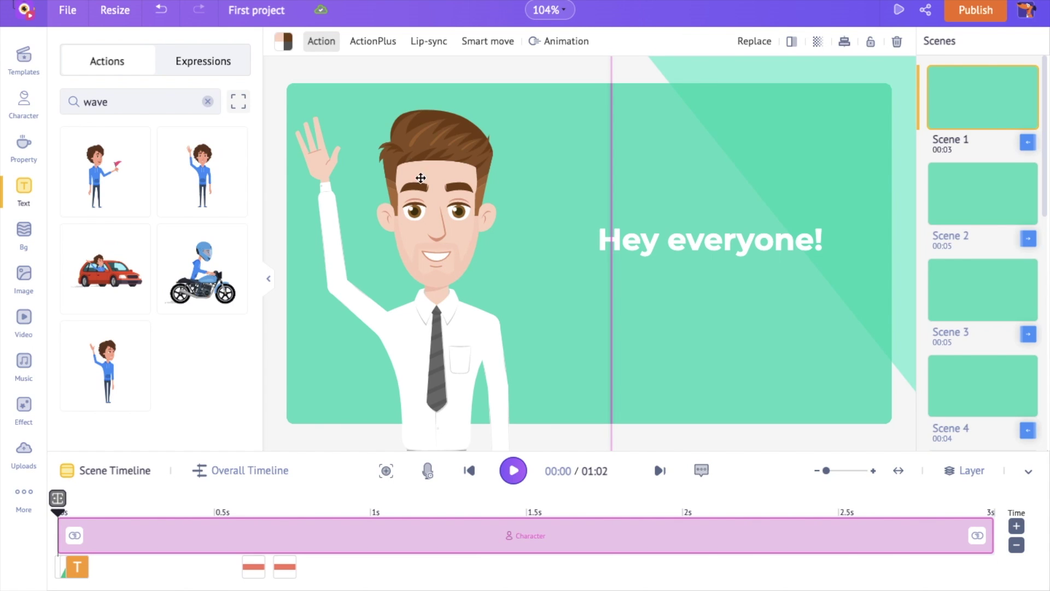
# Look through the character's colourable parts and recolour the white shirt of the TopWear to orange
pyautogui.click(283, 44)
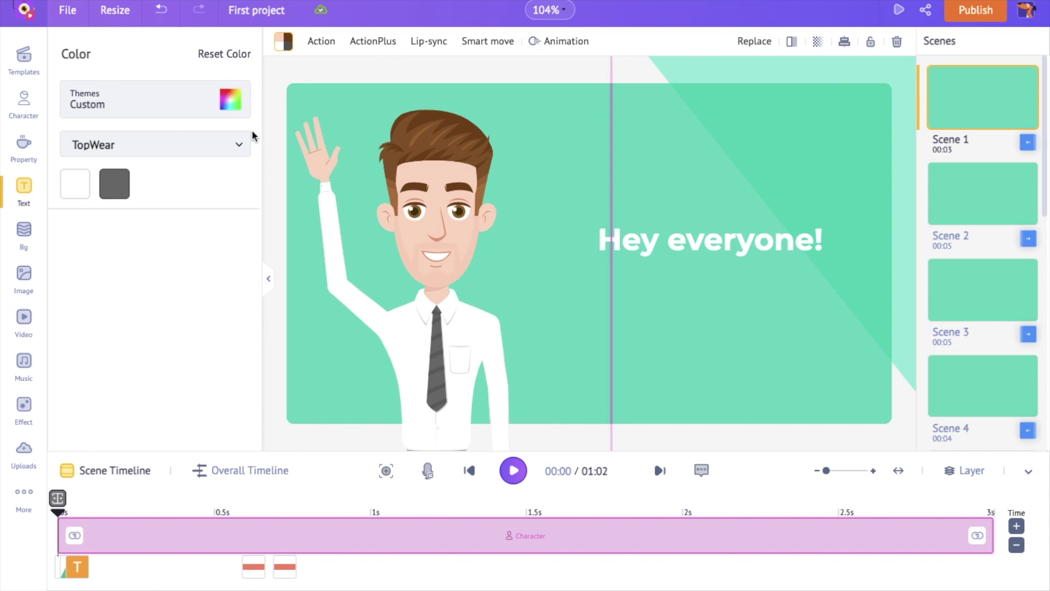
pyautogui.click(244, 145)
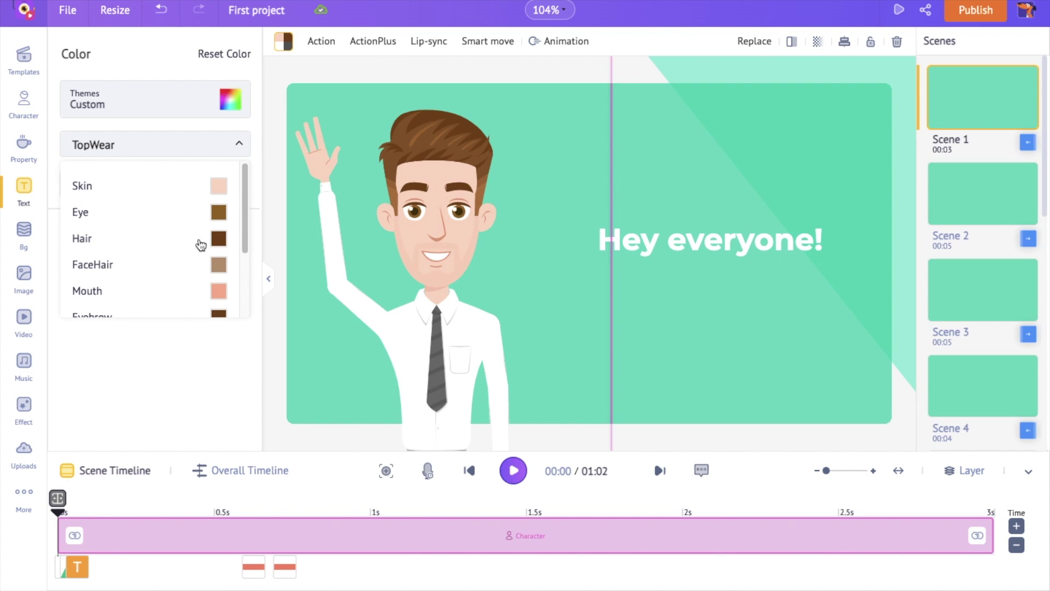
pyautogui.scroll(-2, 156, 257)
pyautogui.scroll(2, 159, 246)
pyautogui.click(235, 145)
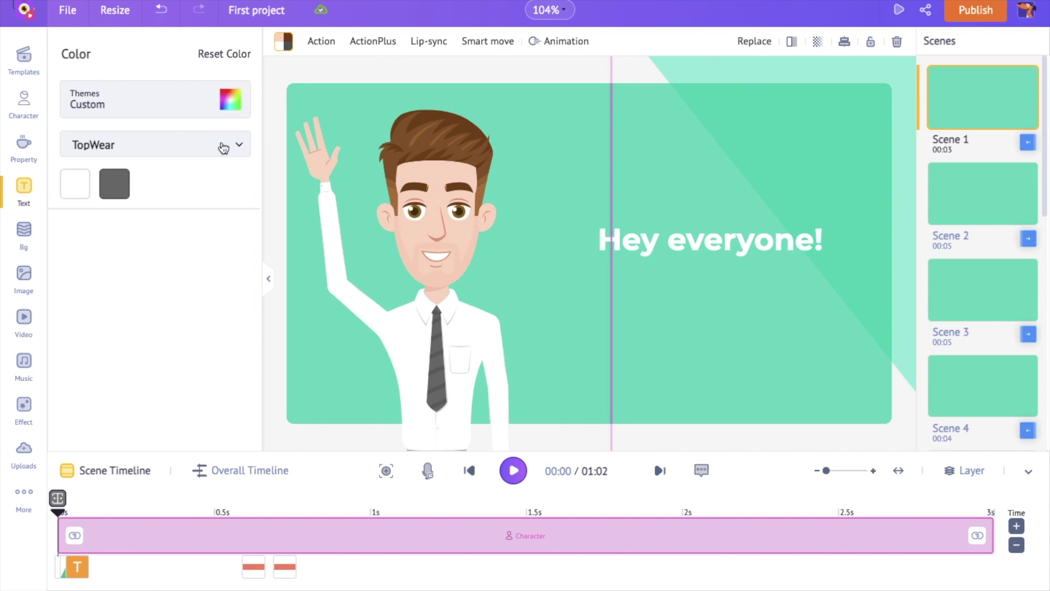
pyautogui.click(82, 193)
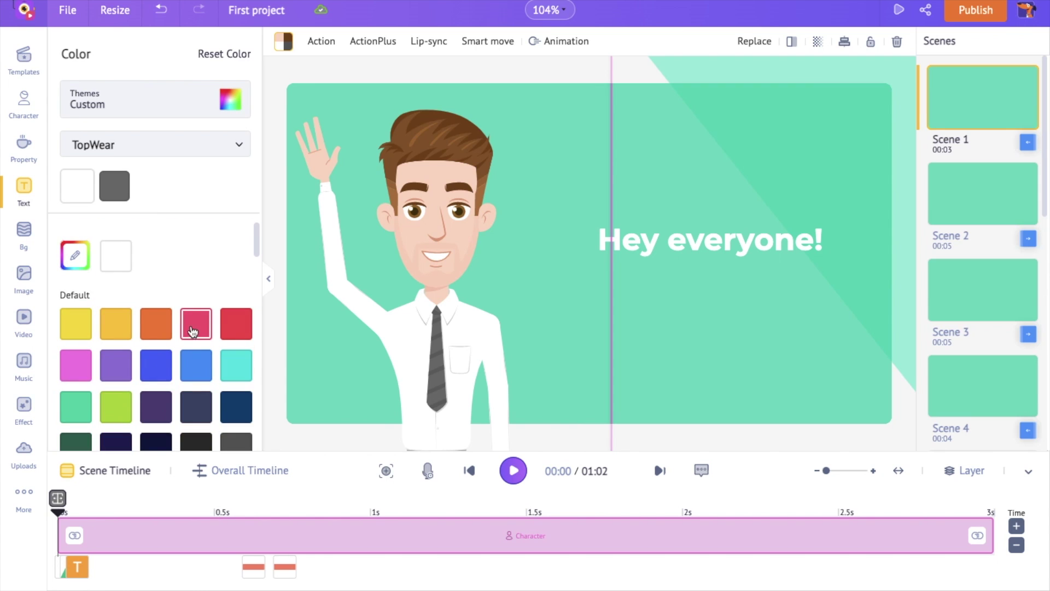
pyautogui.click(154, 330)
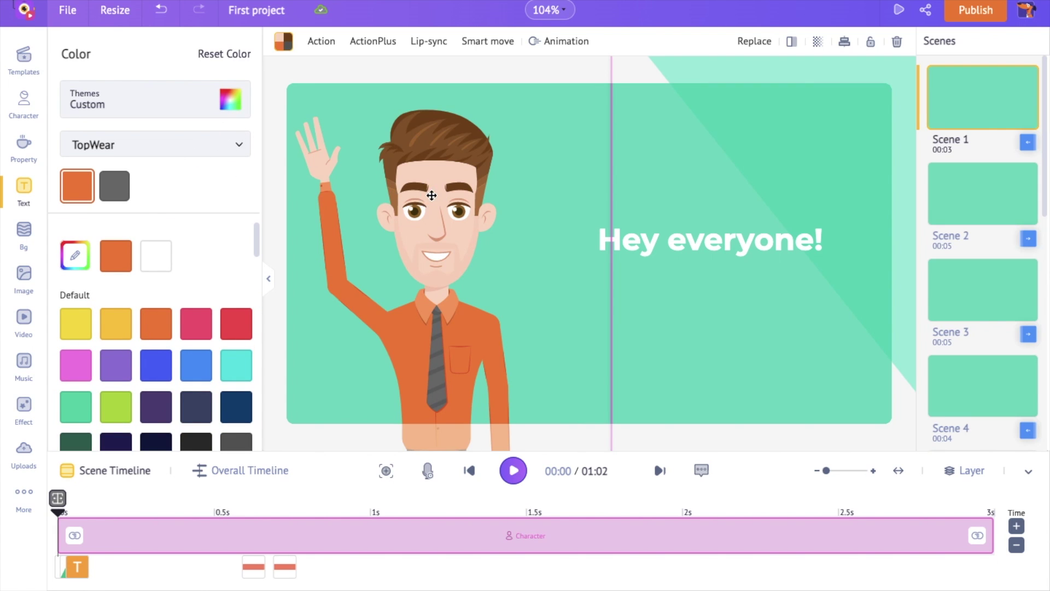
# Replace the man in Scene 1 with the library's bearded character in a red shirt and beige tie
pyautogui.click(753, 40)
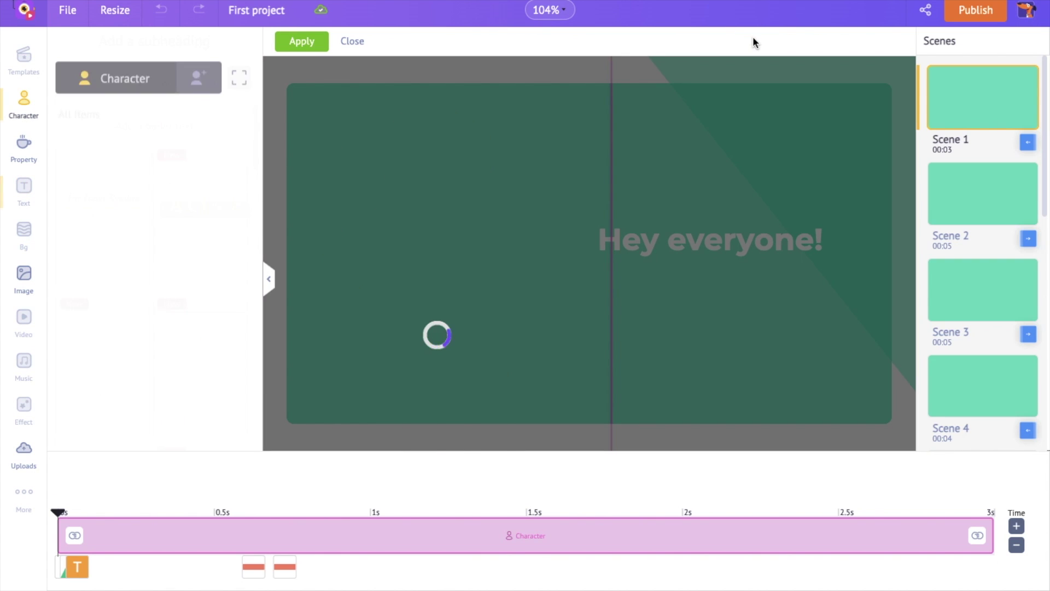
pyautogui.scroll(-10, 150, 246)
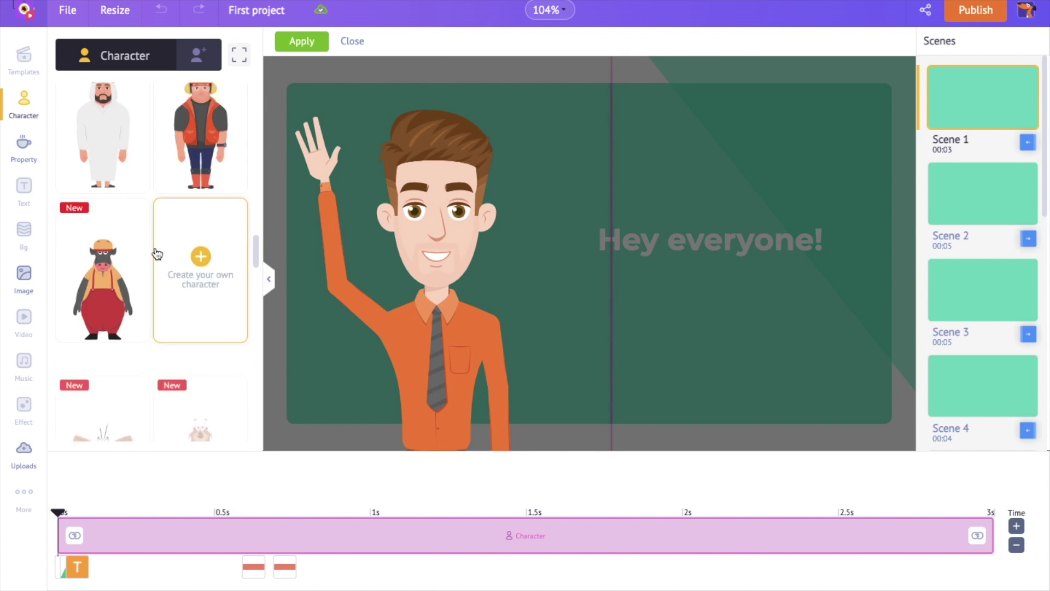
pyautogui.click(164, 241)
pyautogui.click(301, 42)
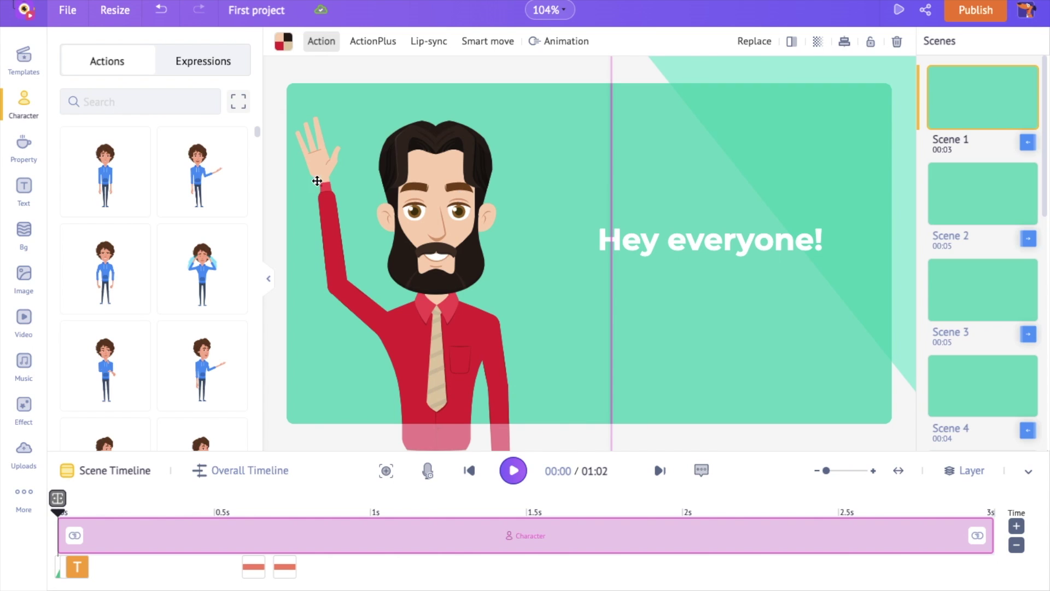
# Start creating a custom Male character based on the look with a goatee and yellow shirt
pyautogui.click(26, 106)
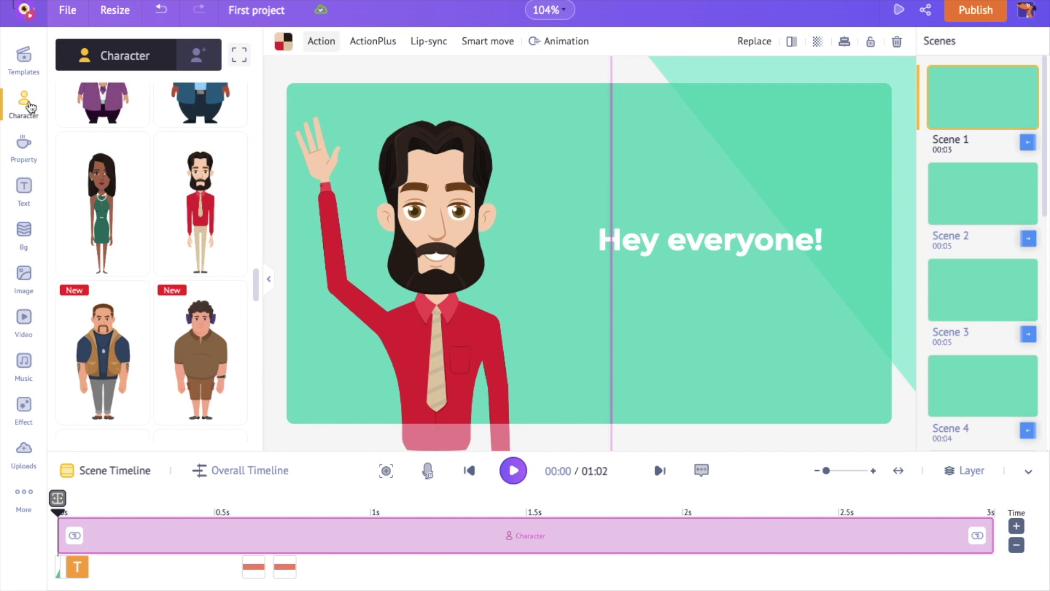
pyautogui.click(198, 61)
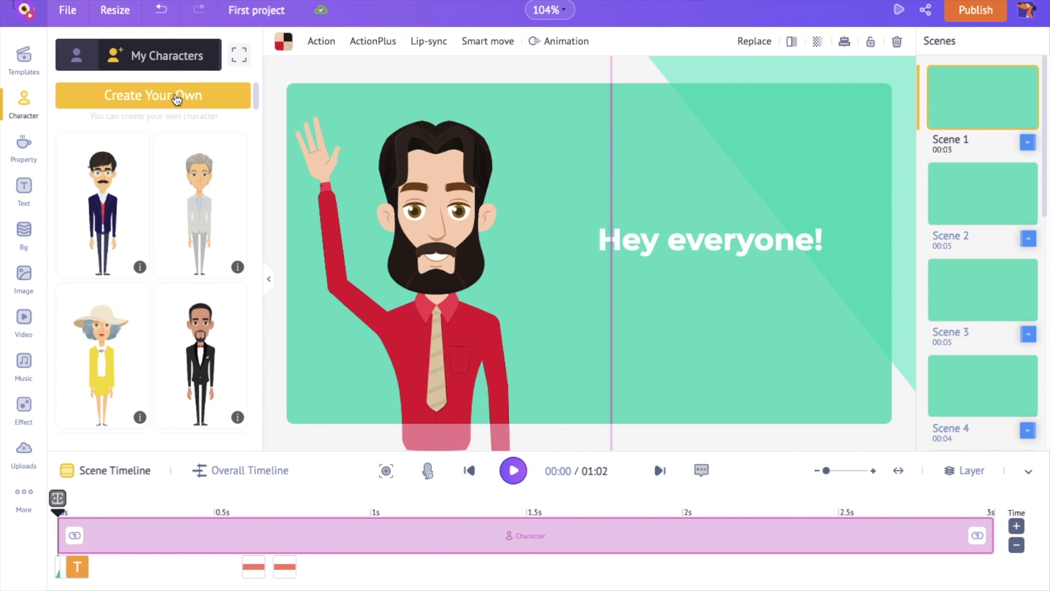
pyautogui.click(176, 96)
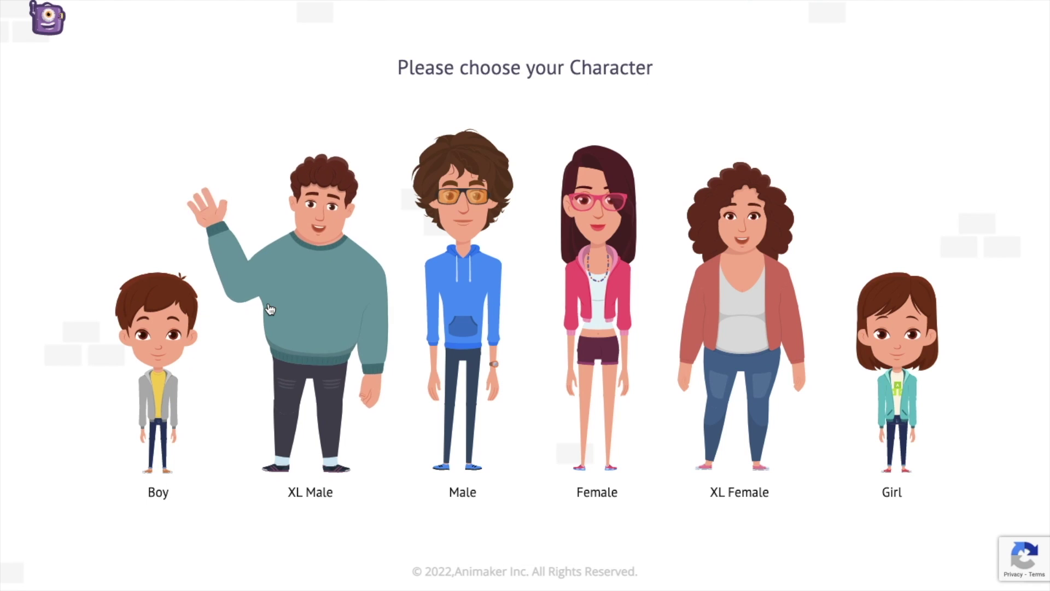
pyautogui.click(458, 281)
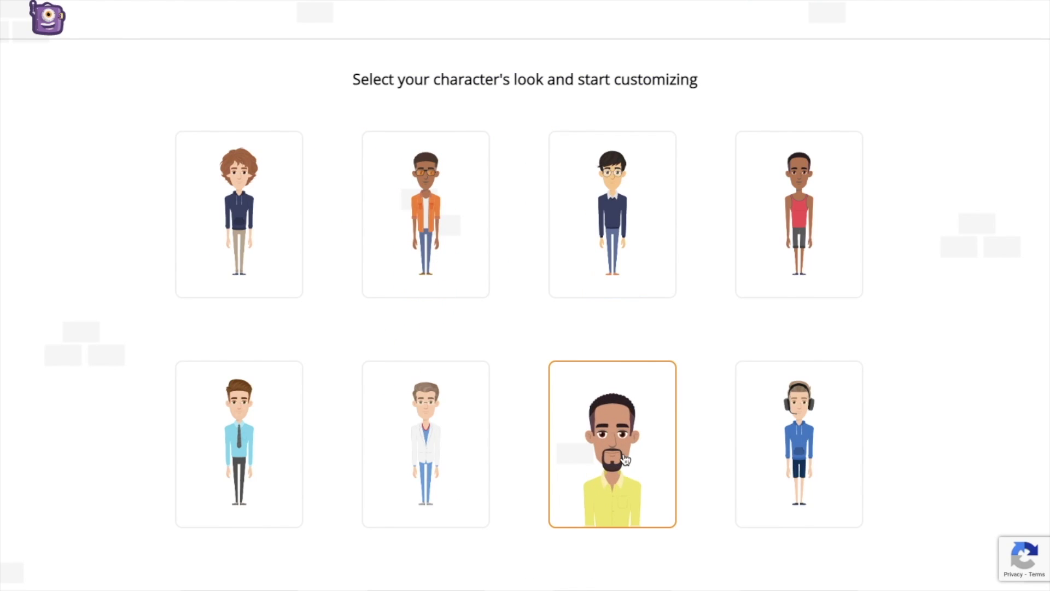
pyautogui.click(622, 454)
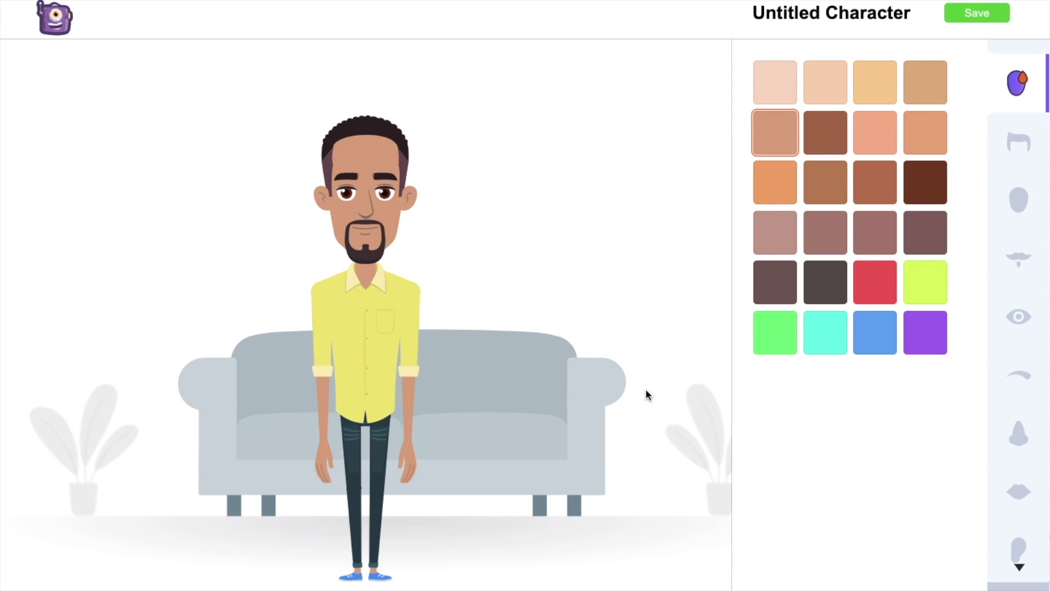
# Try three other skin tones on the custom character and restore the original tan tone
pyautogui.click(823, 145)
pyautogui.click(874, 143)
pyautogui.click(918, 140)
pyautogui.click(771, 134)
# Give the custom character a spiky brown hairstyle
pyautogui.click(1006, 144)
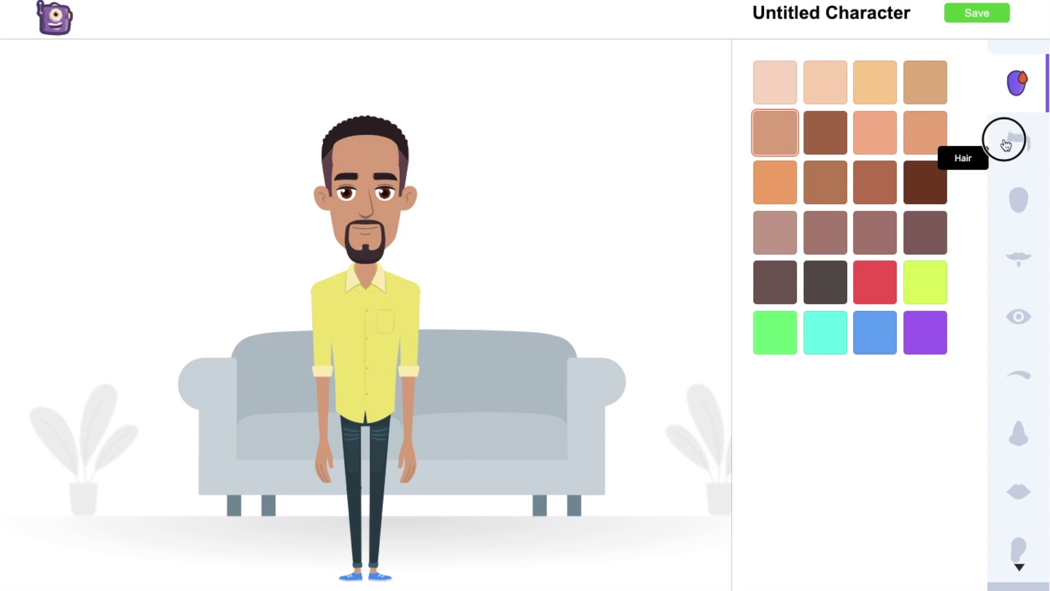
pyautogui.scroll(-6, 870, 274)
pyautogui.scroll(-5, 864, 295)
pyautogui.click(873, 500)
# Try a moustache on the custom character and settle on a dark brown goatee as facial hair
pyautogui.click(1012, 260)
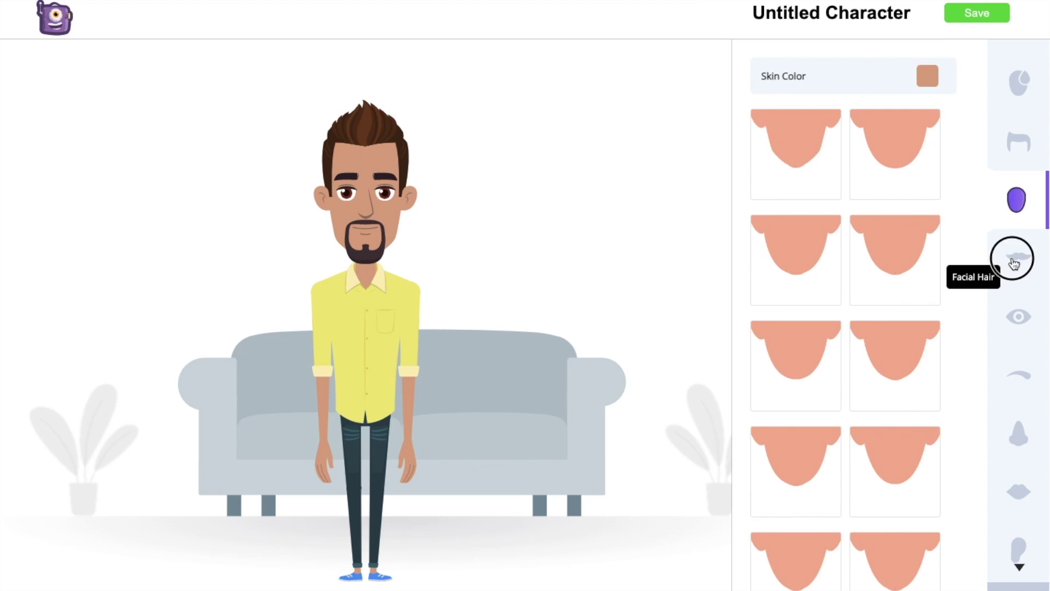
pyautogui.click(796, 292)
pyautogui.click(794, 363)
pyautogui.scroll(-5, 796, 198)
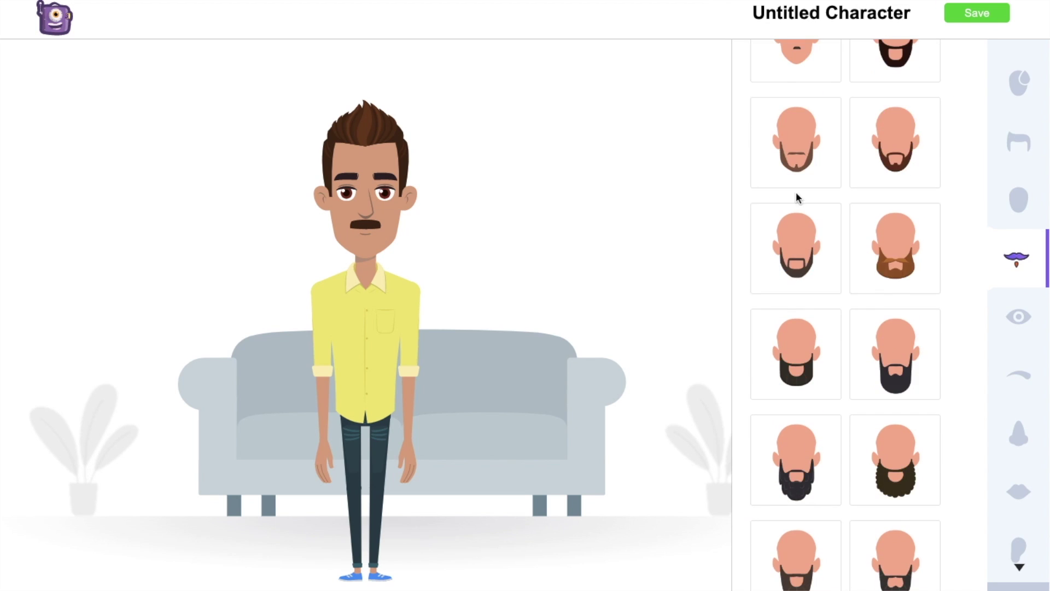
pyautogui.scroll(-3, 854, 313)
pyautogui.click(855, 313)
# Dress the custom character in a navy blazer, blue shirt and white trousers, and save it to My Characters
pyautogui.scroll(-3, 1020, 274)
pyautogui.click(1021, 277)
pyautogui.click(891, 280)
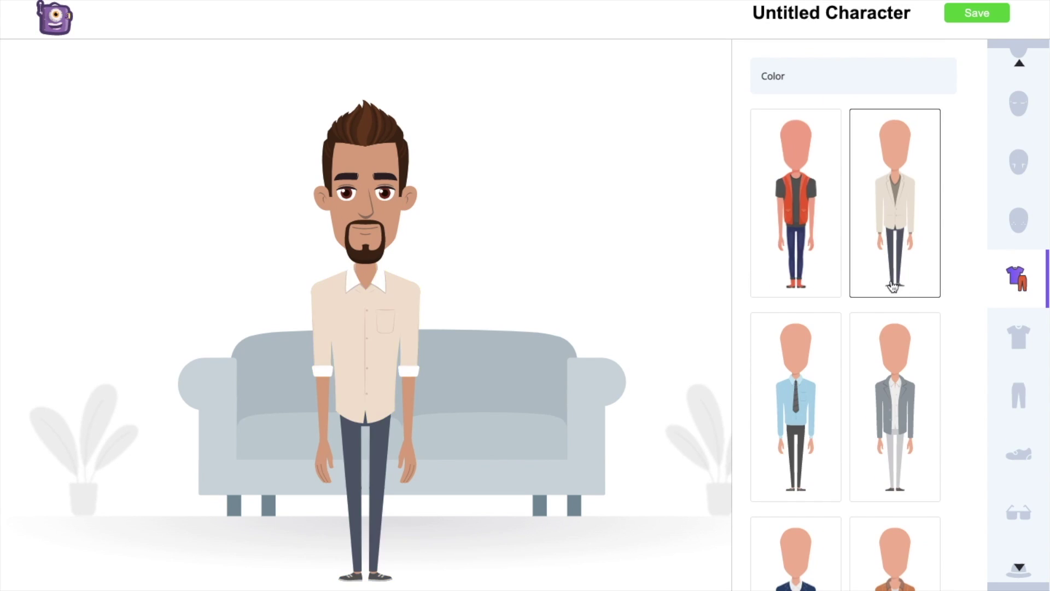
pyautogui.click(815, 242)
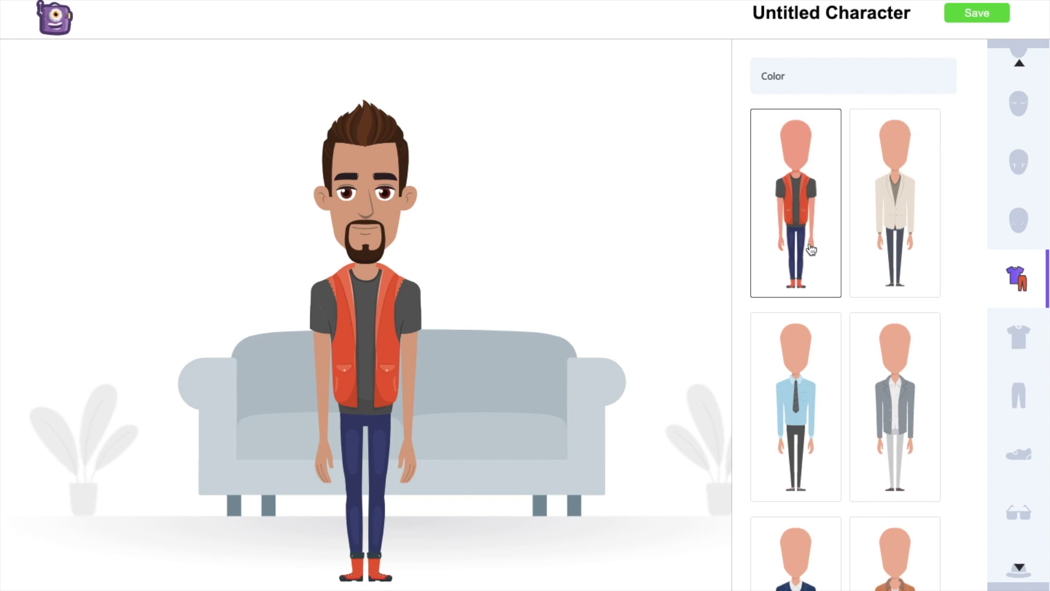
pyautogui.scroll(-5, 811, 249)
pyautogui.click(795, 416)
pyautogui.click(975, 16)
pyautogui.click(488, 221)
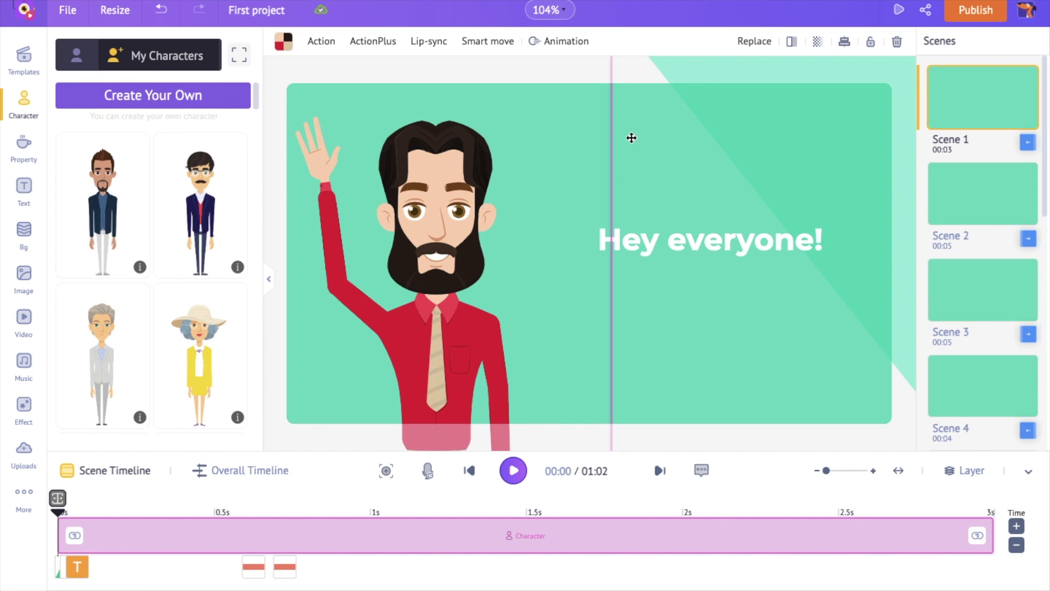
# Replace the red-shirted man in Scene 1 with the new custom character and shift him slightly closer to the headline
pyautogui.click(751, 42)
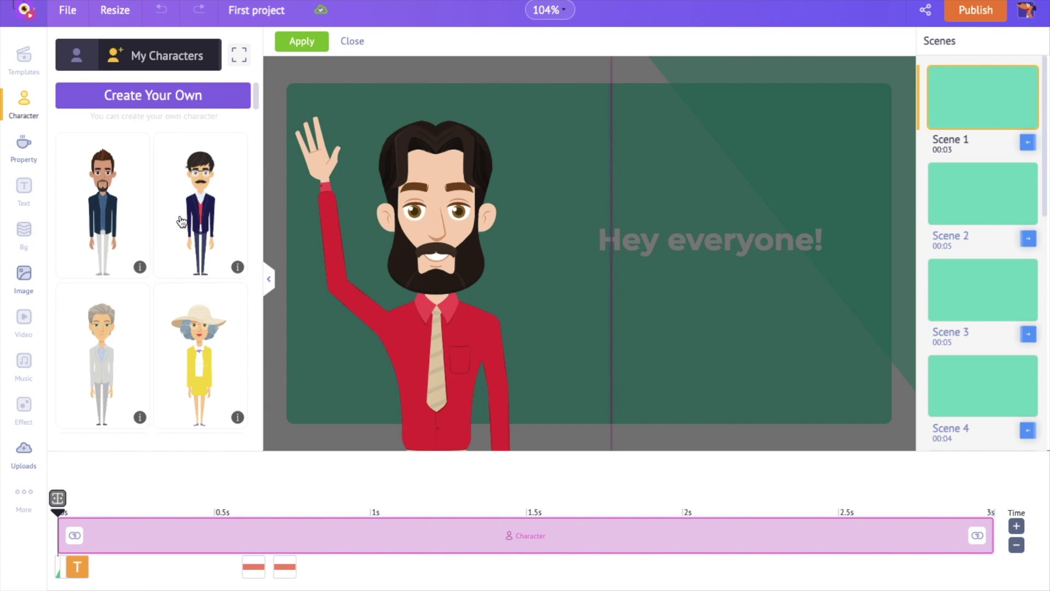
pyautogui.click(73, 216)
pyautogui.click(308, 52)
pyautogui.moveTo(437, 201); pyautogui.dragTo(486, 203)
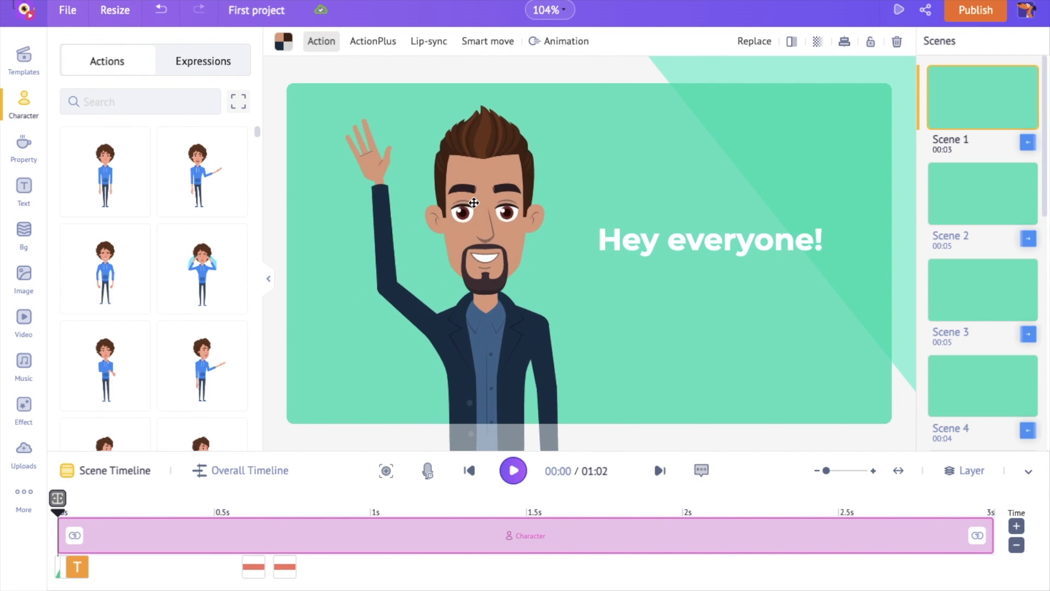
pyautogui.click(298, 134)
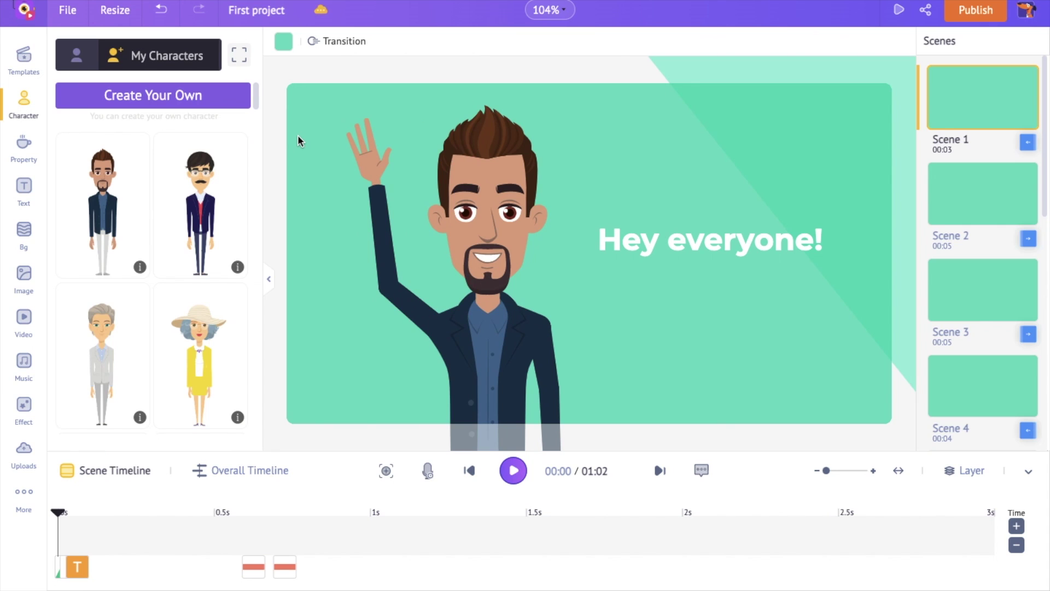
# Try a navy blue background colour for Scene 1 and restore the original mint green
pyautogui.click(283, 42)
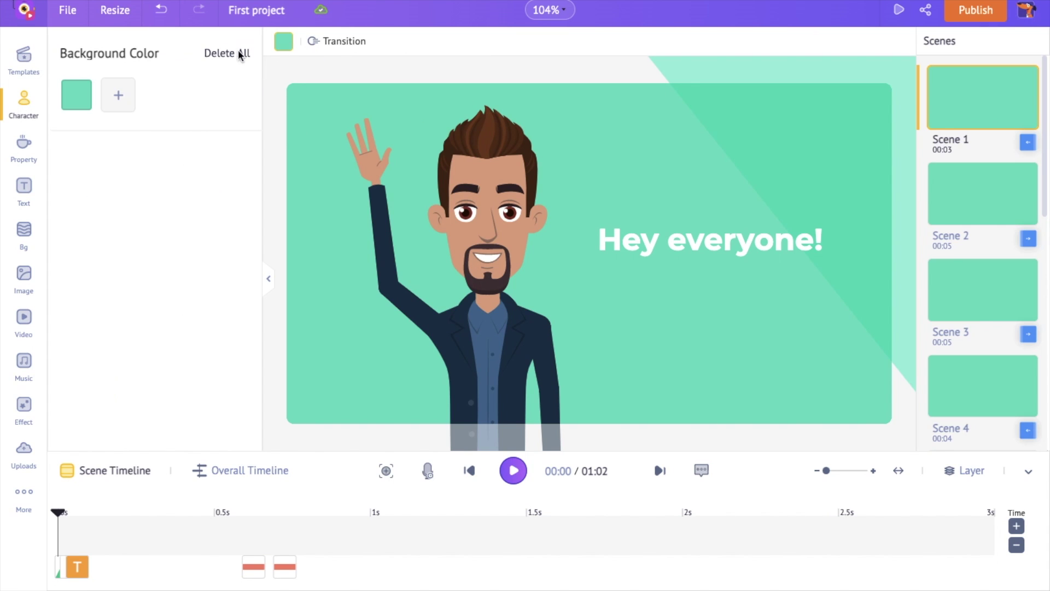
pyautogui.click(80, 92)
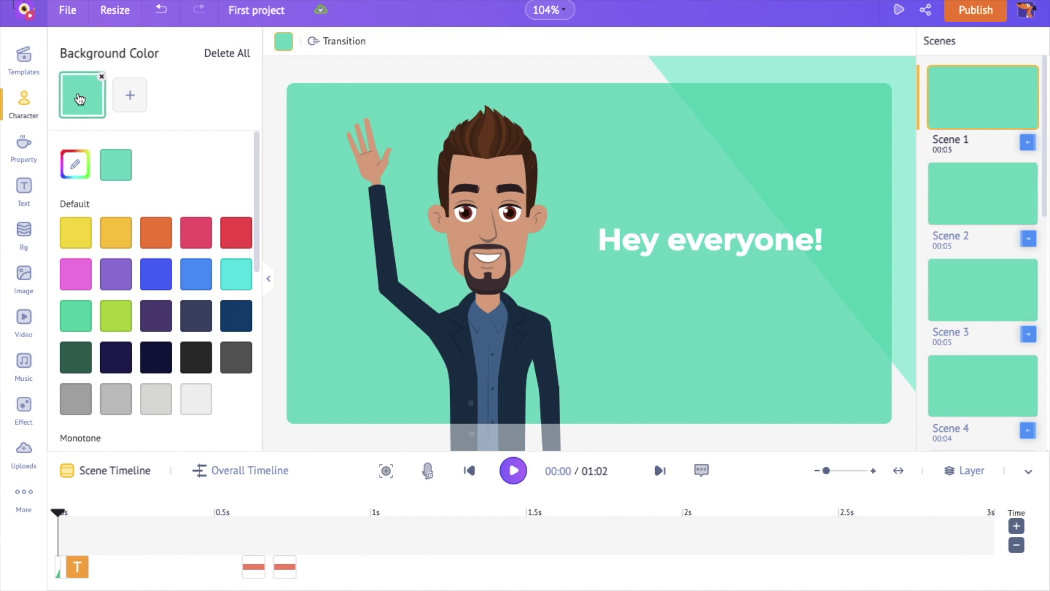
pyautogui.click(230, 323)
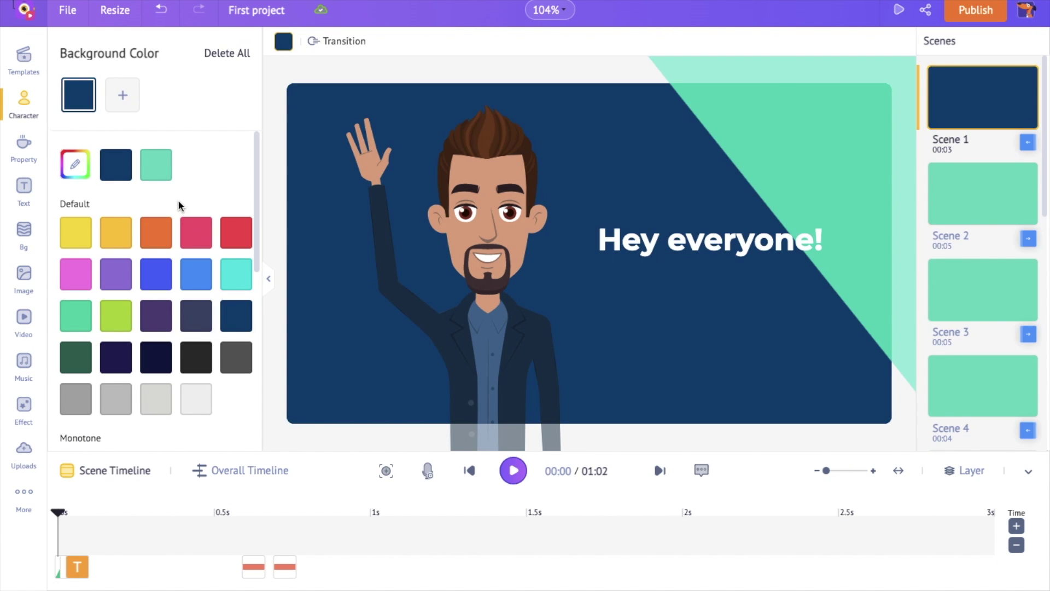
pyautogui.click(158, 162)
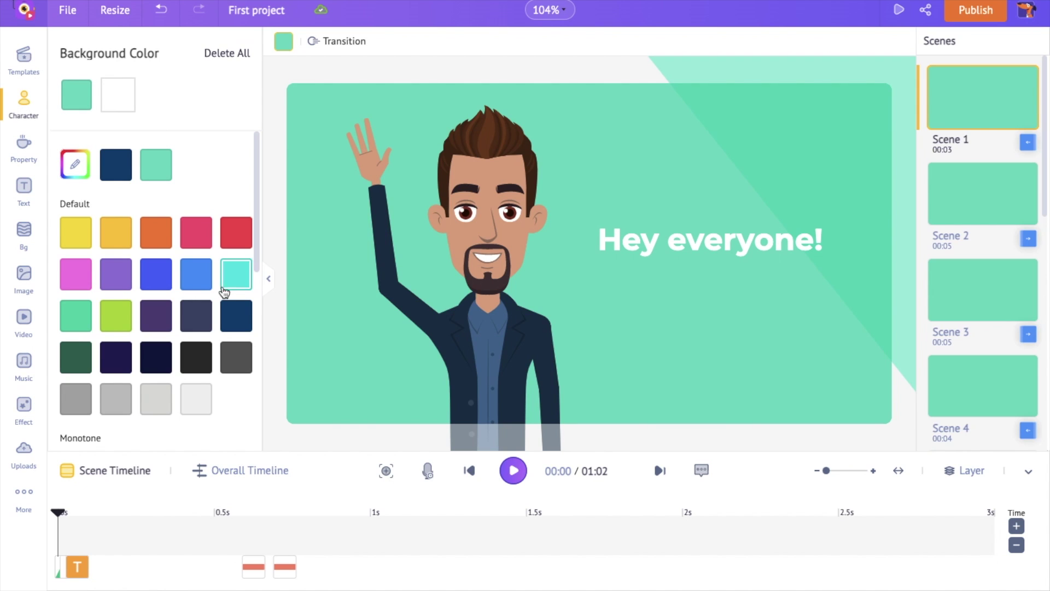
# Try a mint and navy gradient background in Scene 1 with several linear and radial directions, and remove the navy colour
pyautogui.click(241, 327)
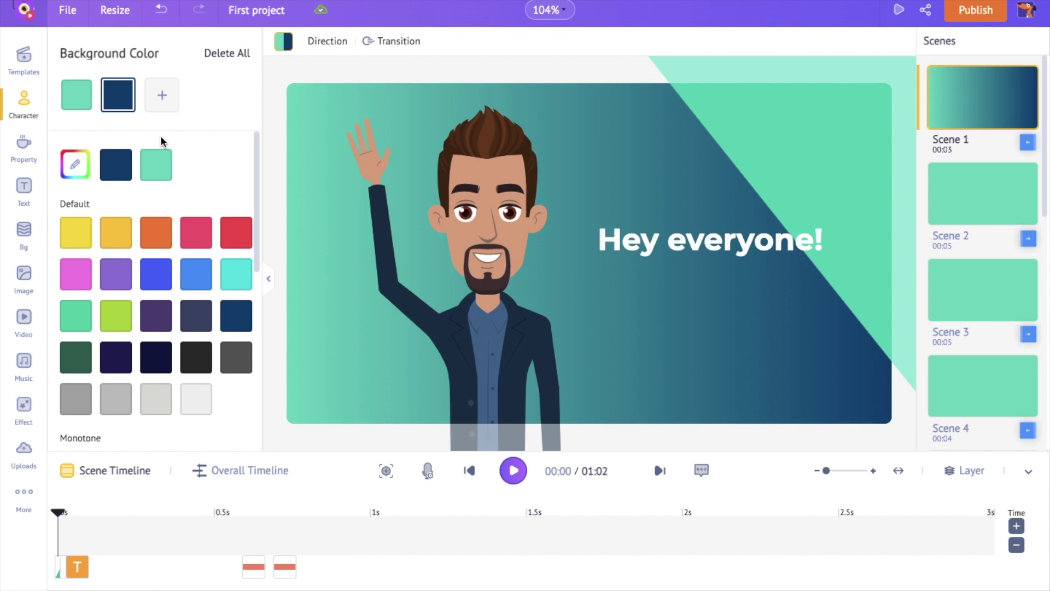
pyautogui.click(326, 48)
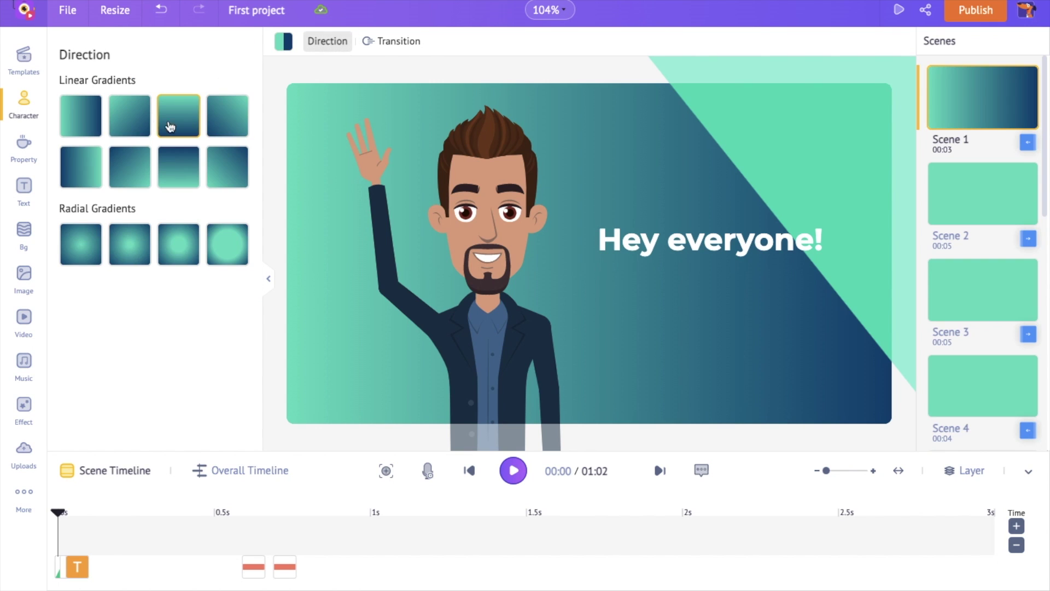
pyautogui.click(183, 122)
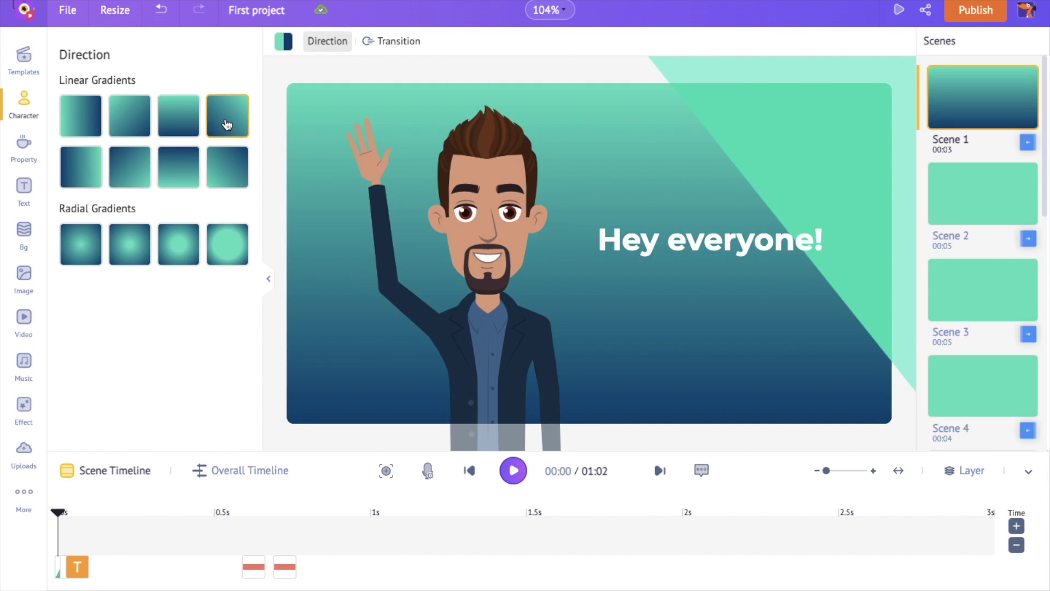
pyautogui.click(227, 117)
pyautogui.click(219, 166)
pyautogui.click(191, 173)
pyautogui.click(175, 244)
pyautogui.click(225, 244)
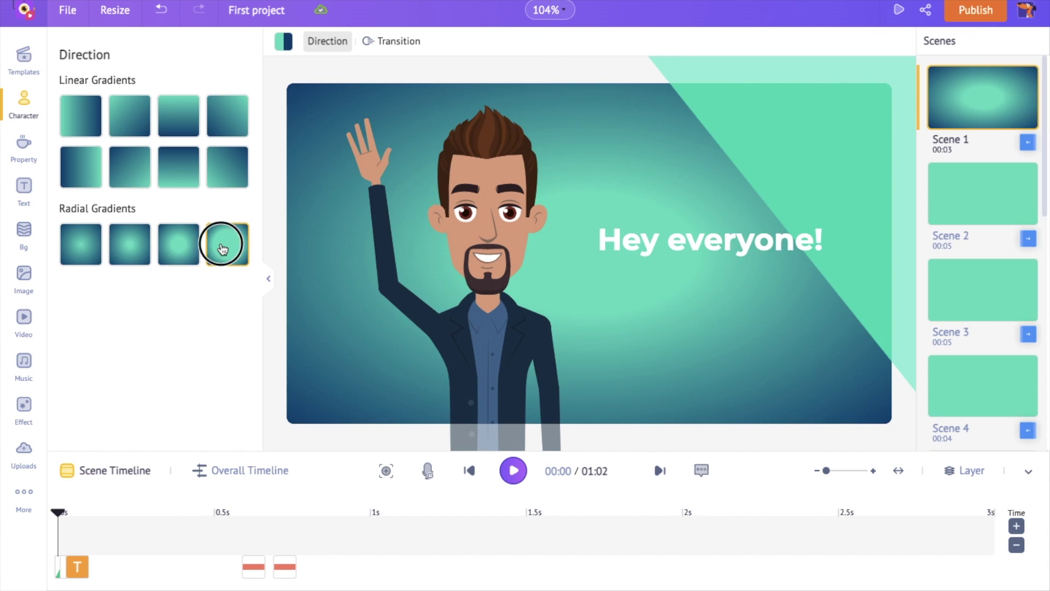
pyautogui.click(327, 41)
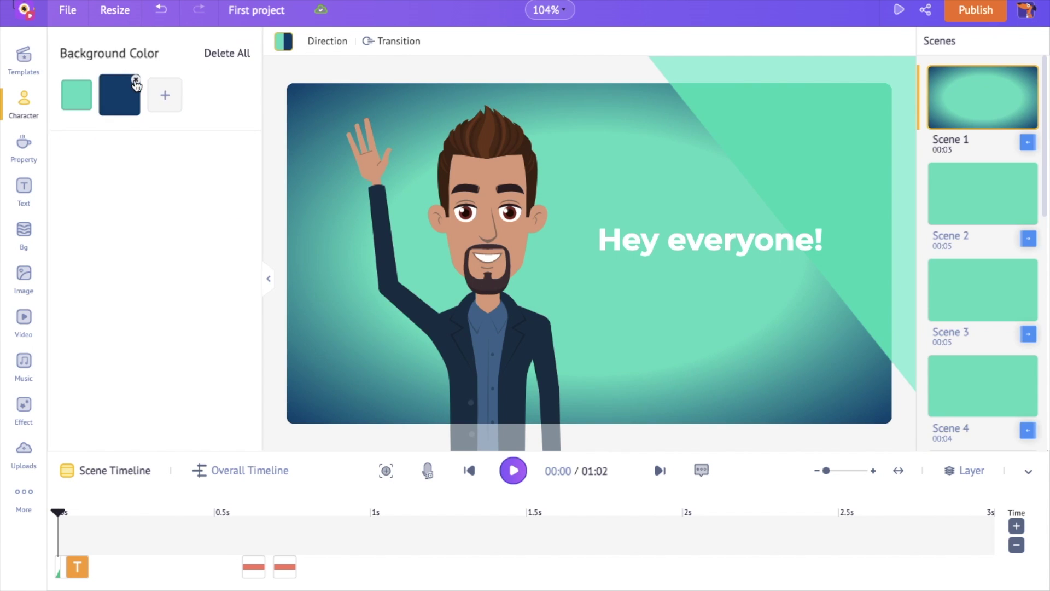
pyautogui.click(134, 83)
# Shift the custom character in Scene 1 a little further away from the headline
pyautogui.moveTo(462, 292); pyautogui.dragTo(430, 295)
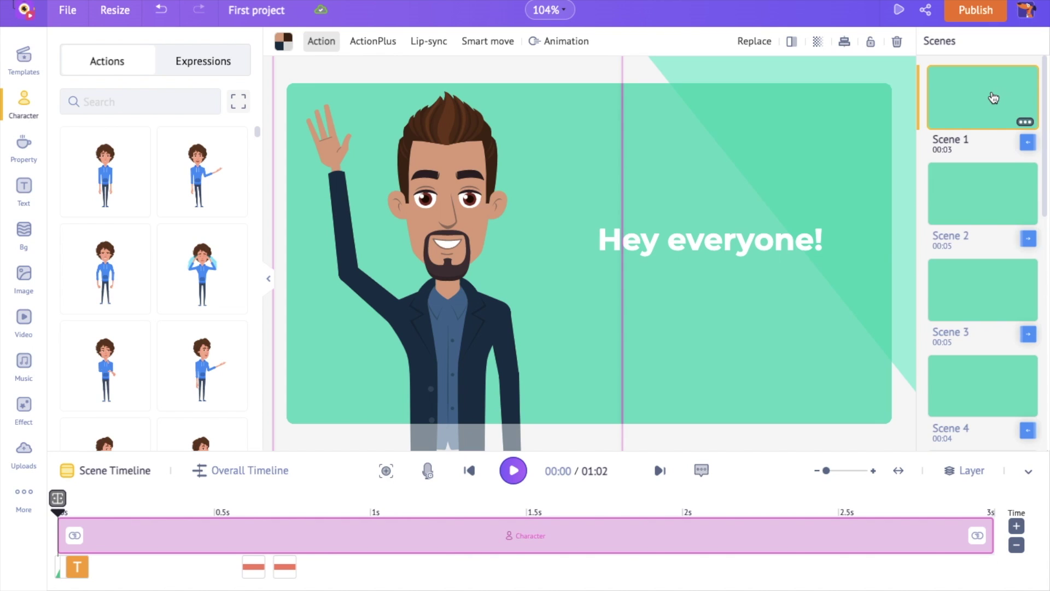
# Add a blank scene after Scene 1 and make a duplicate of Scene 1
pyautogui.click(1025, 121)
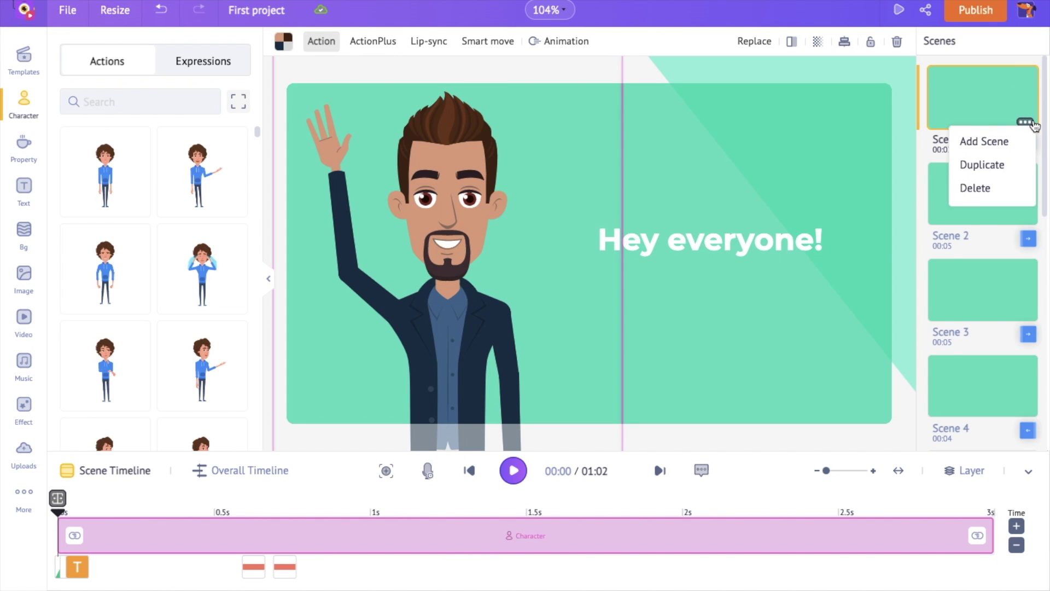
pyautogui.click(1003, 143)
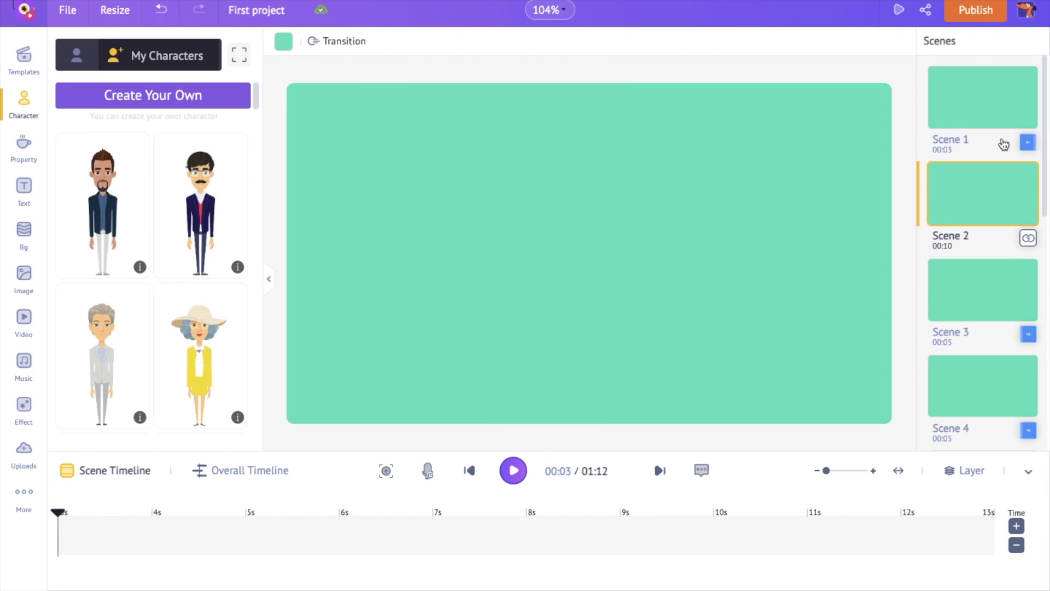
pyautogui.click(1025, 122)
pyautogui.click(1006, 164)
pyautogui.click(990, 94)
pyautogui.click(991, 202)
# Delete the duplicated Scene 1 and the blank added scene
pyautogui.click(1025, 217)
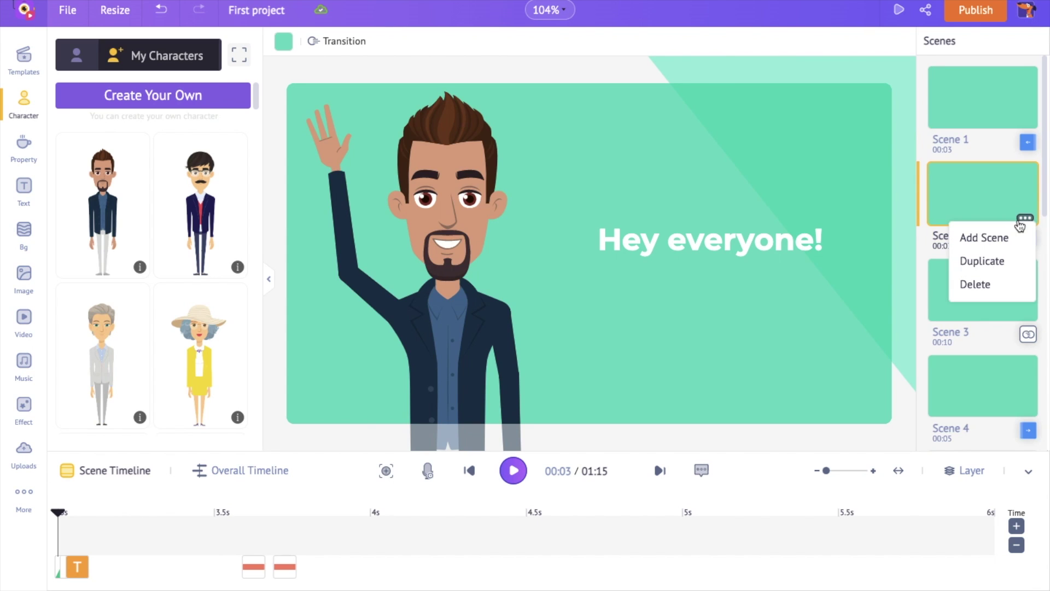
pyautogui.click(991, 284)
pyautogui.click(1025, 217)
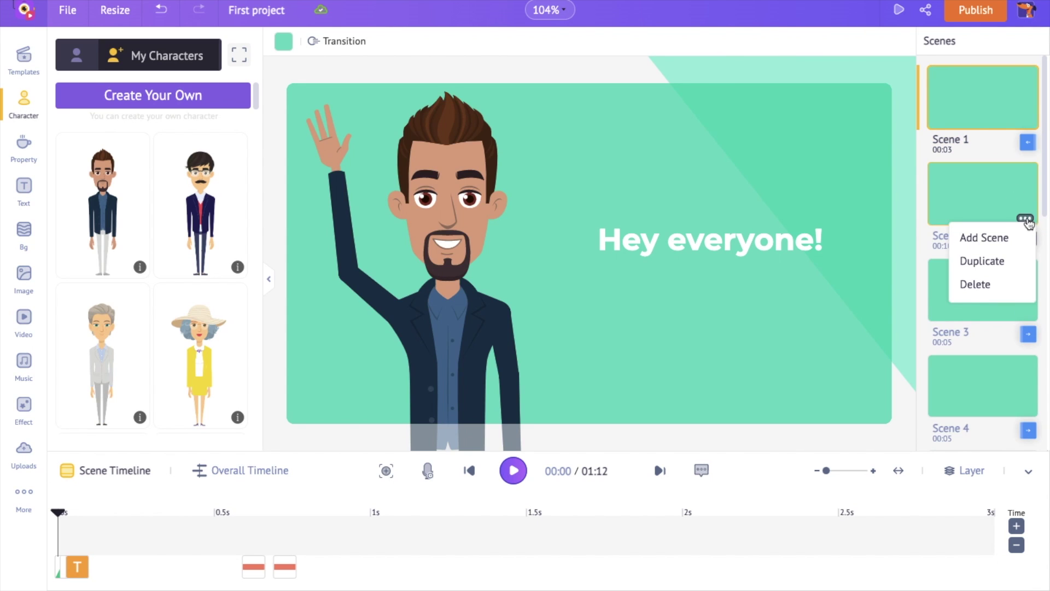
# Replace the thinking man in the white shirt in Scene 2 with the saved goatee character in the navy blazer
pyautogui.click(986, 188)
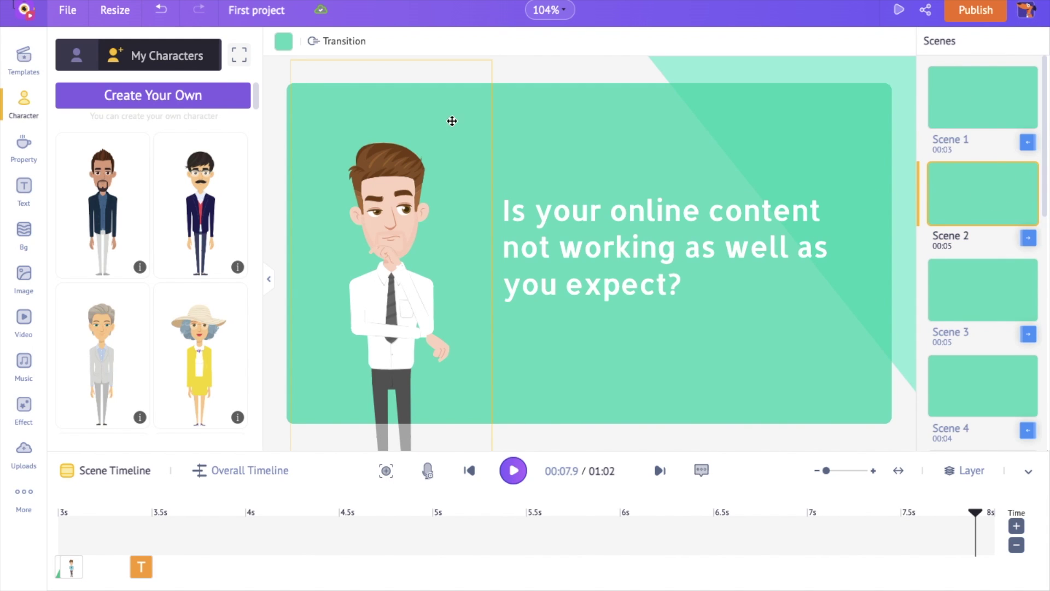
pyautogui.click(437, 139)
pyautogui.click(754, 41)
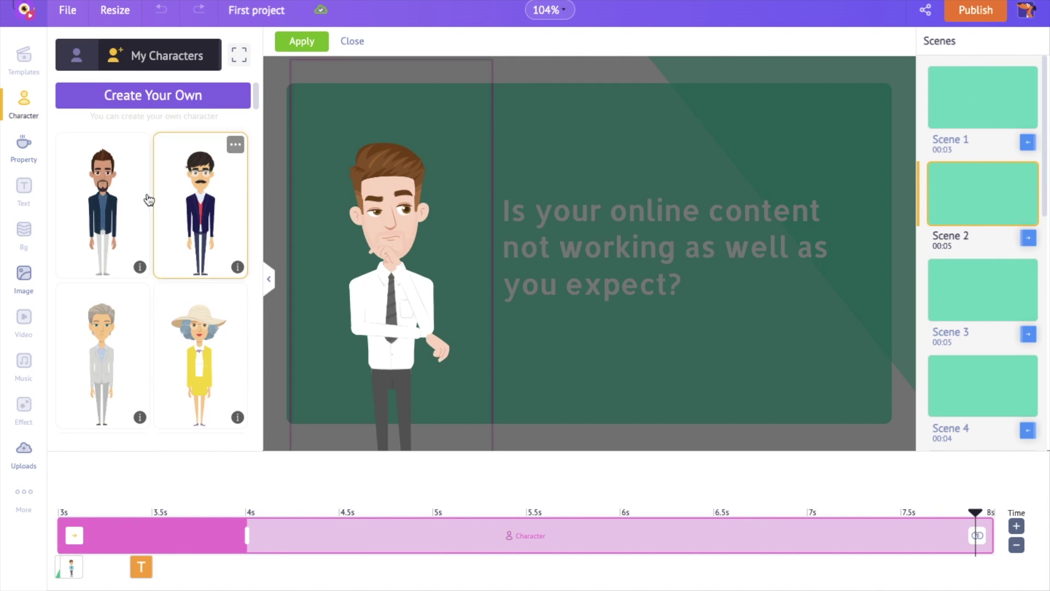
pyautogui.click(72, 212)
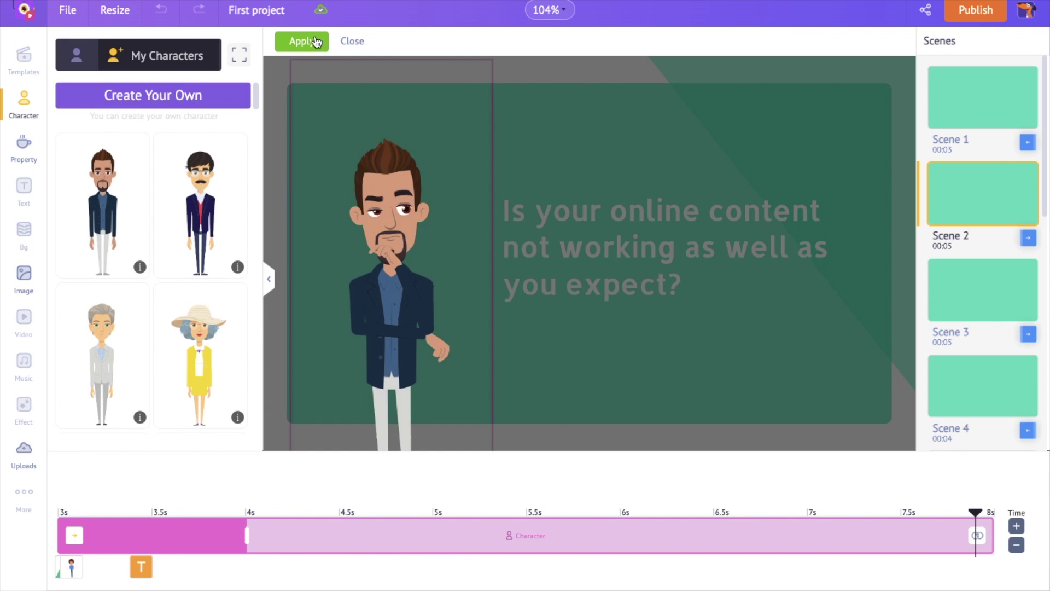
pyautogui.click(315, 42)
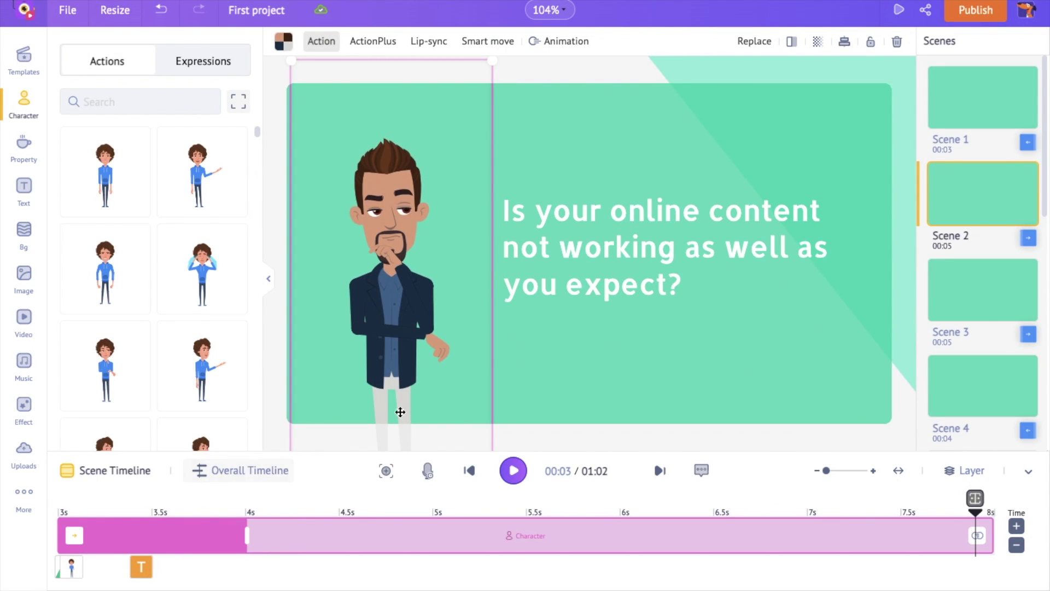
# Show the whole project's timeline, return the playhead to the start and delete the Illuminate music track
pyautogui.click(263, 476)
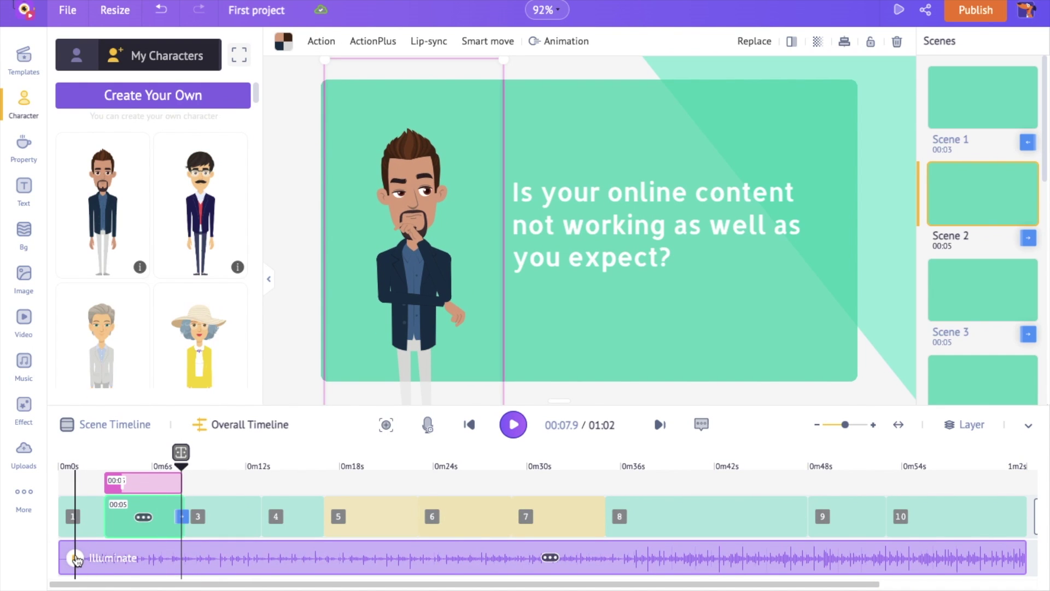
pyautogui.moveTo(183, 470); pyautogui.dragTo(57, 466)
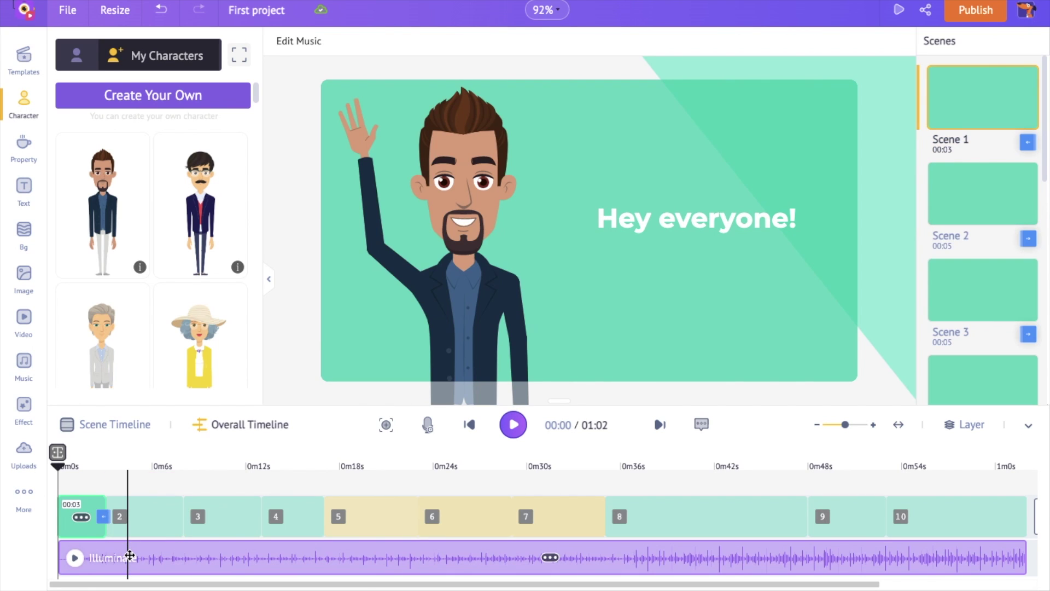
pyautogui.press('Delete')
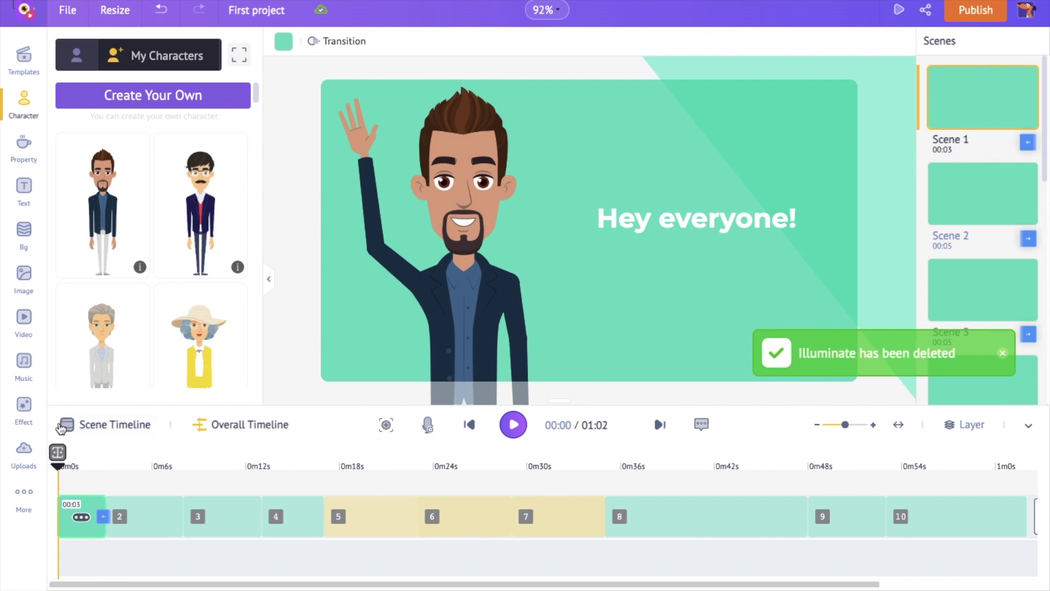
# Browse the full music library and add the track Fling on a Thing from the For Kids category
pyautogui.click(17, 368)
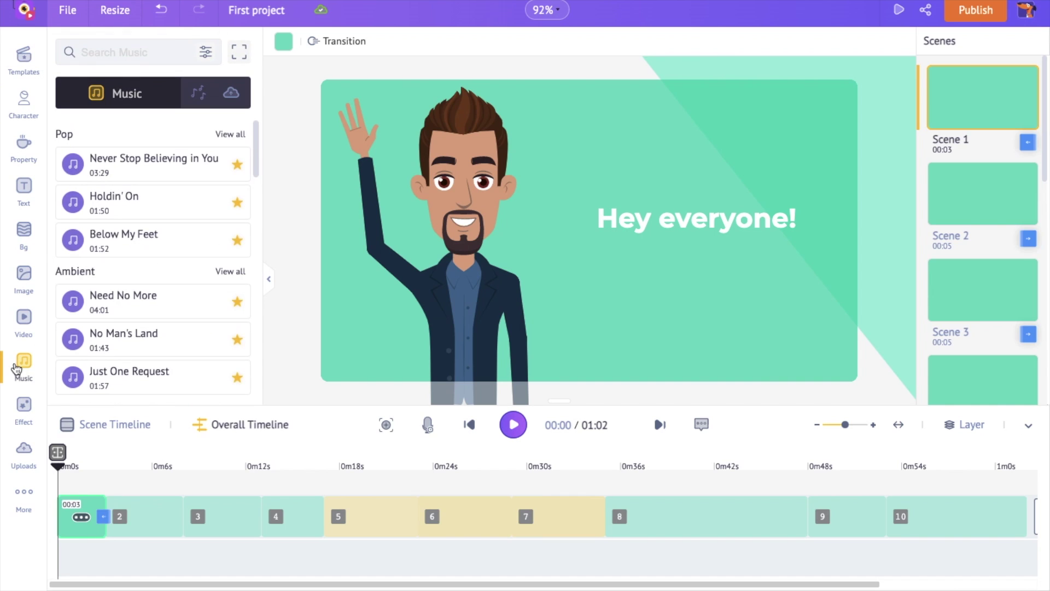
pyautogui.click(240, 51)
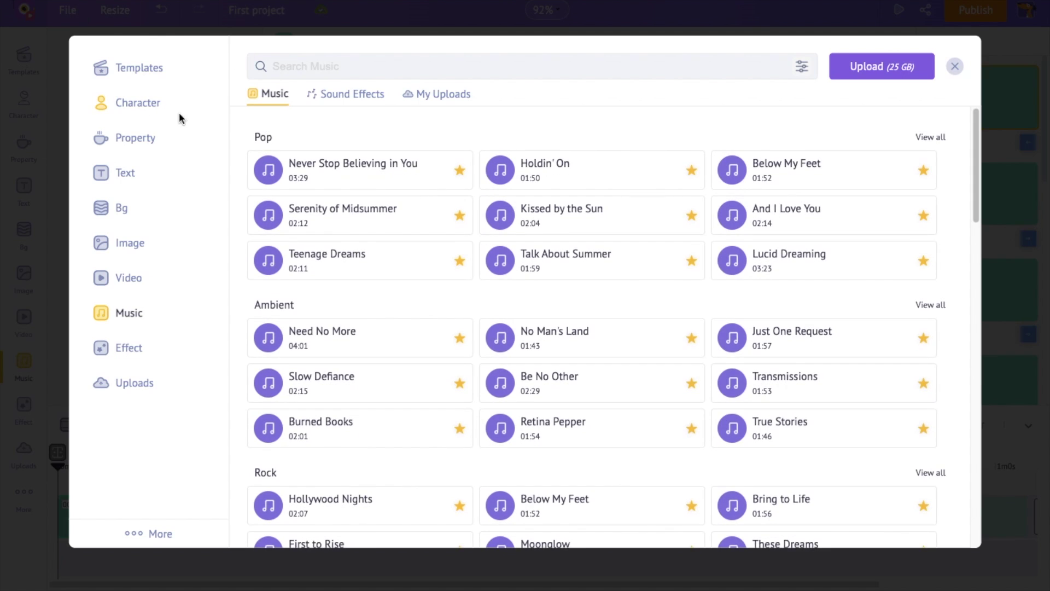
pyautogui.scroll(-1, 382, 295)
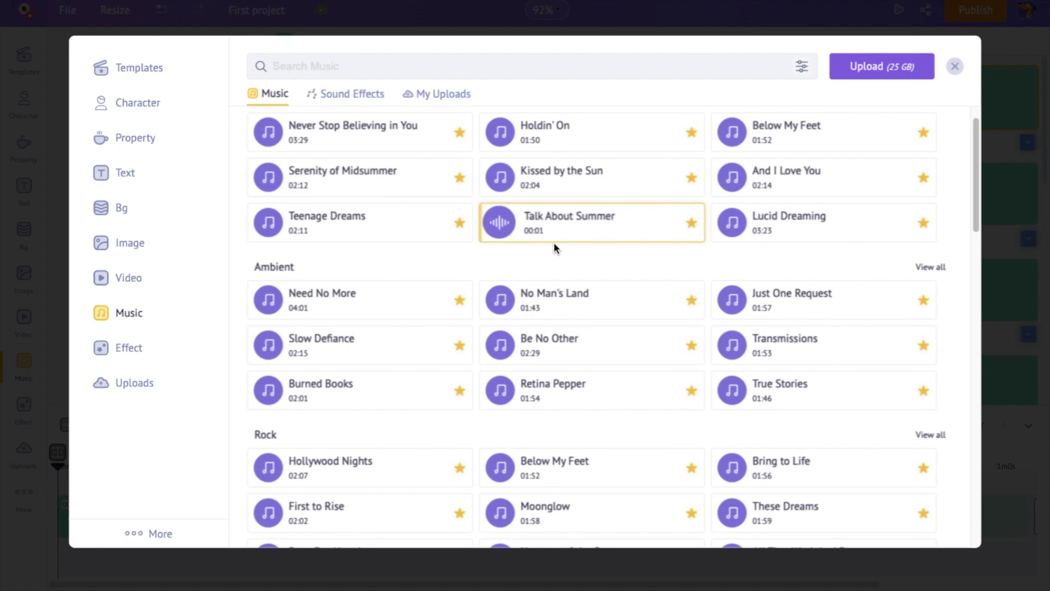
pyautogui.scroll(-3, 553, 248)
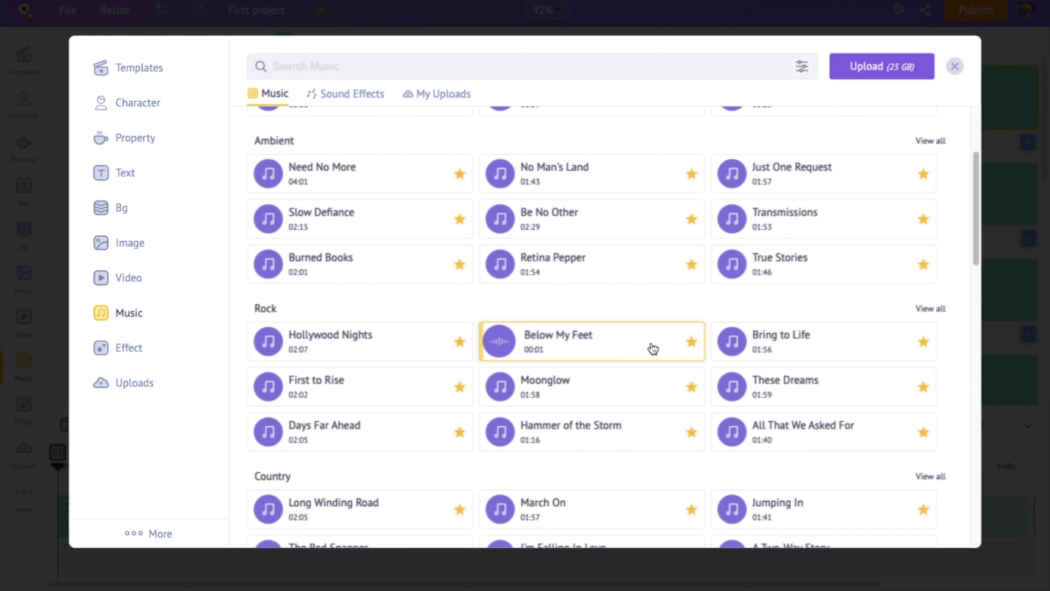
pyautogui.scroll(-10, 652, 348)
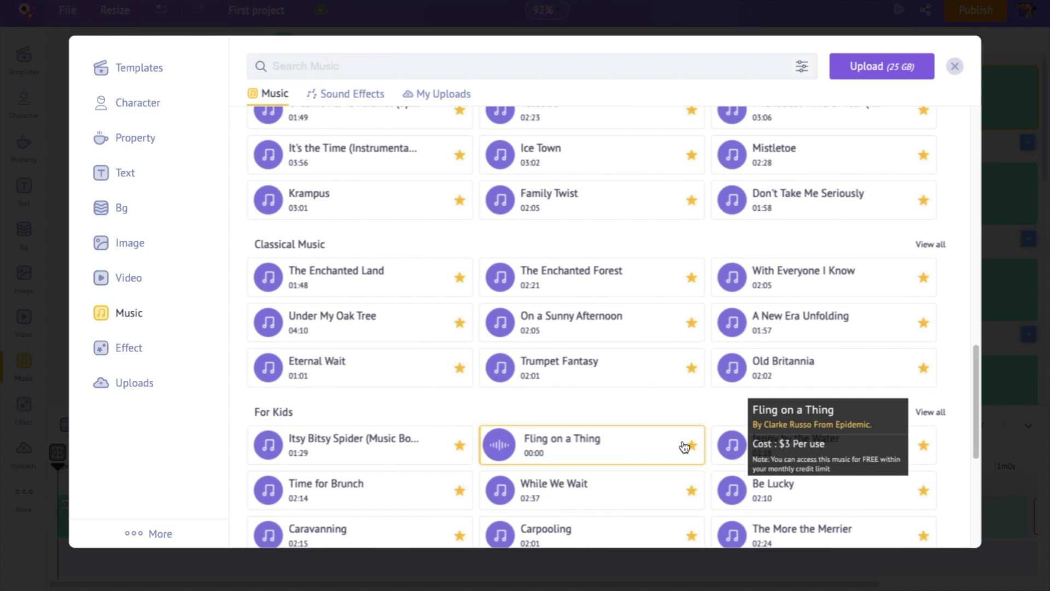
pyautogui.click(616, 444)
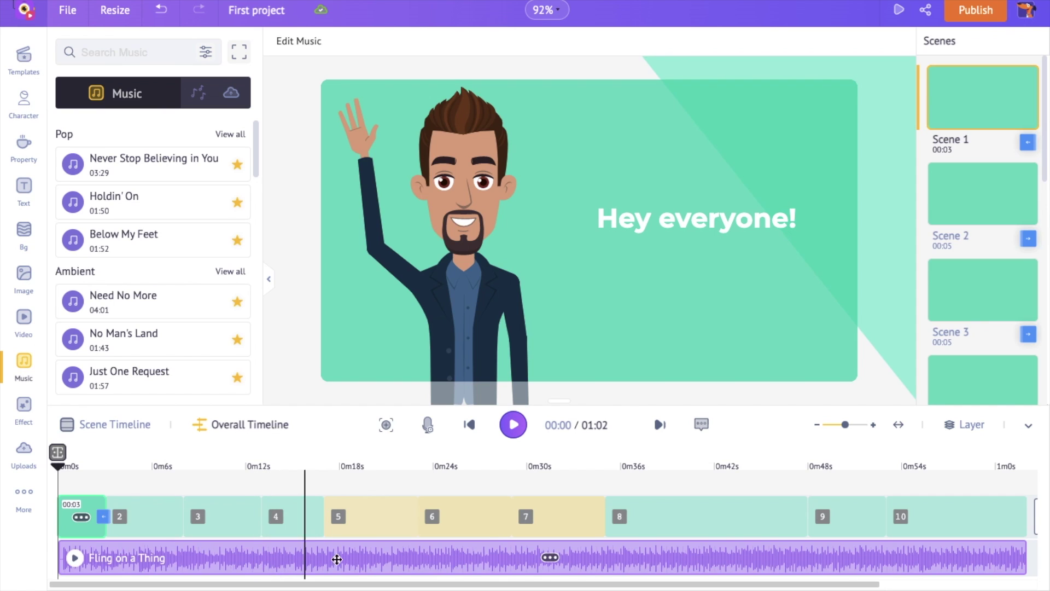
# In the music track's advanced edit, add volume keys at 0.9 s and 5.8 s and lower the two keys between them
pyautogui.click(551, 557)
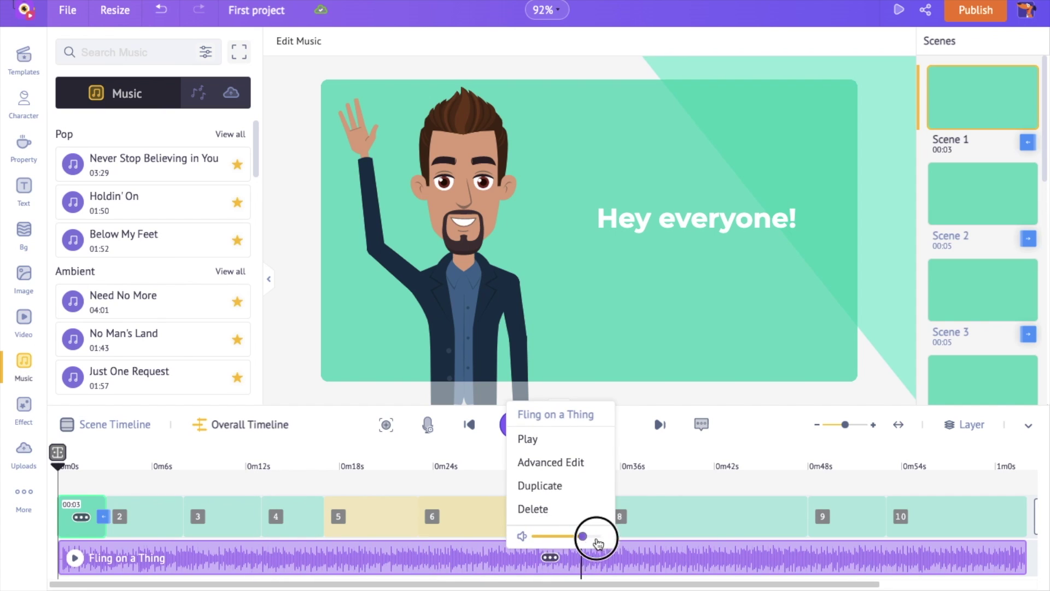
pyautogui.click(550, 463)
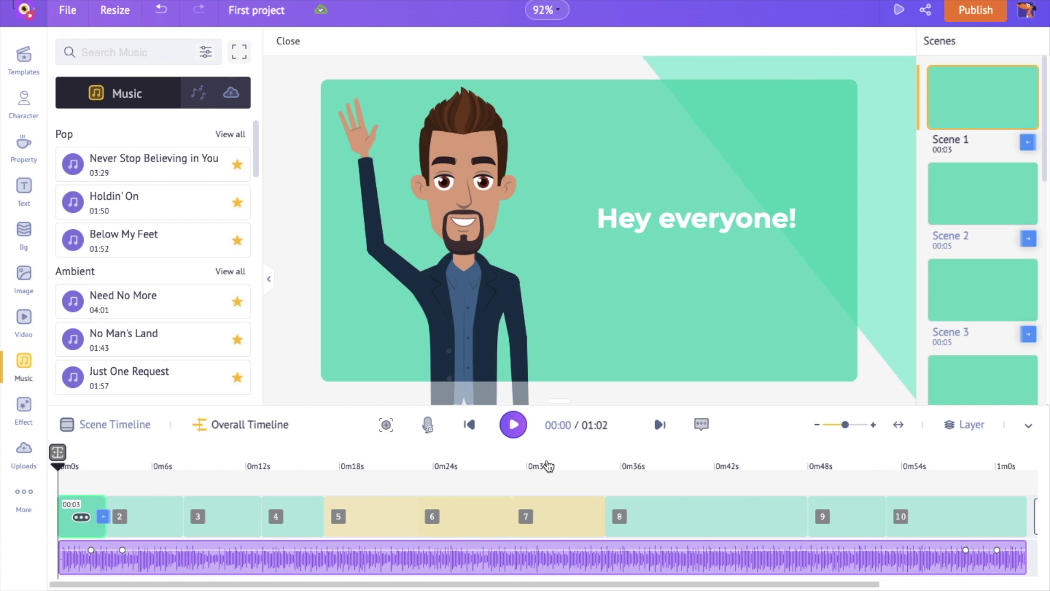
pyautogui.moveTo(57, 465); pyautogui.dragTo(69, 468)
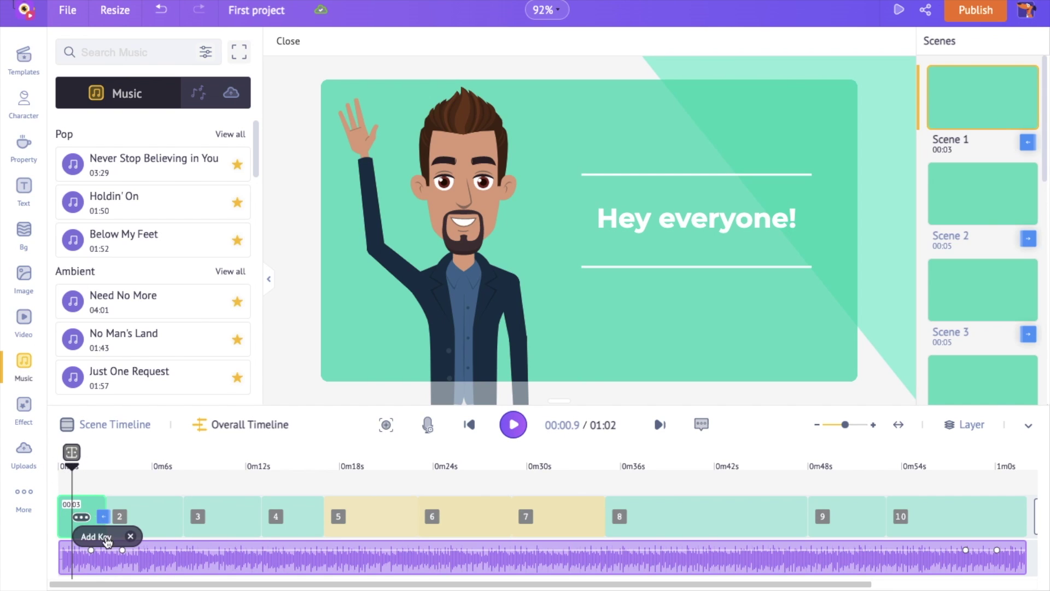
pyautogui.click(104, 537)
pyautogui.moveTo(73, 471); pyautogui.dragTo(149, 475)
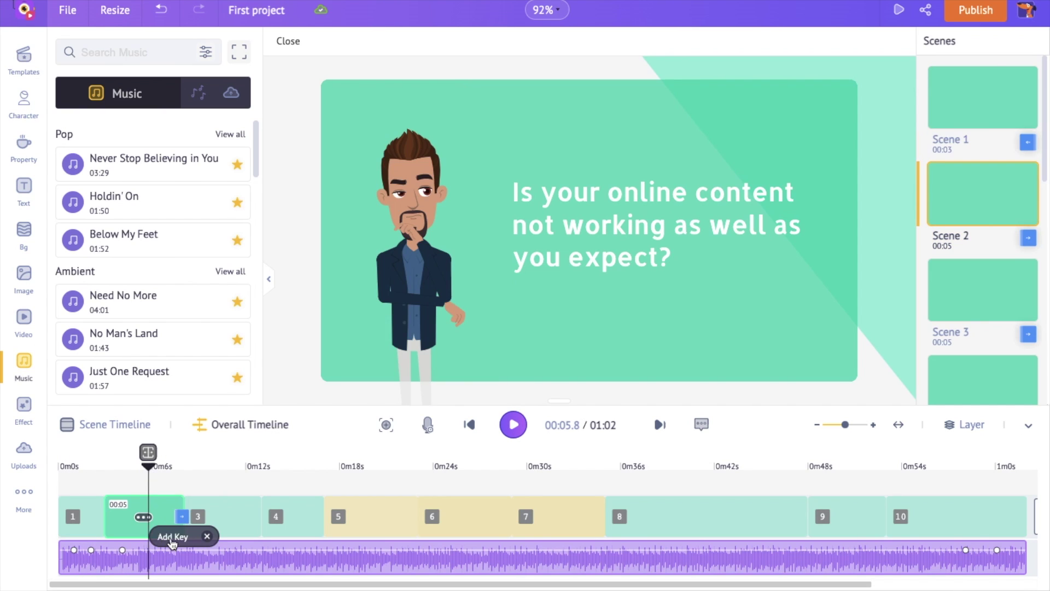
pyautogui.click(171, 537)
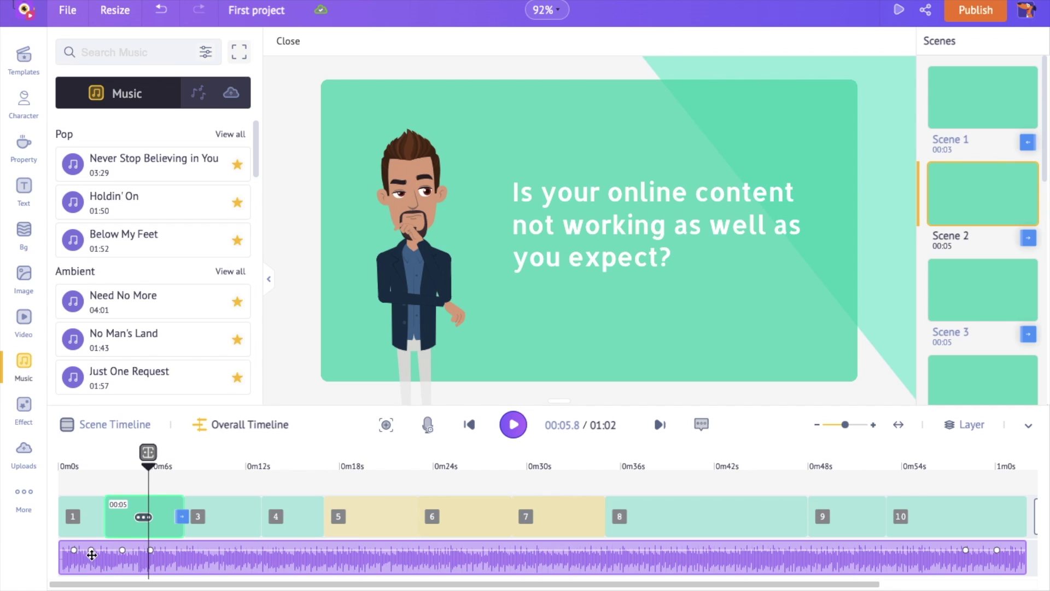
pyautogui.moveTo(93, 556)
pyautogui.mouseDown()
pyautogui.moveTo(94, 573)
pyautogui.moveTo(117, 558)
pyautogui.moveTo(125, 573)
pyautogui.moveTo(93, 570)
pyautogui.mouseUp()
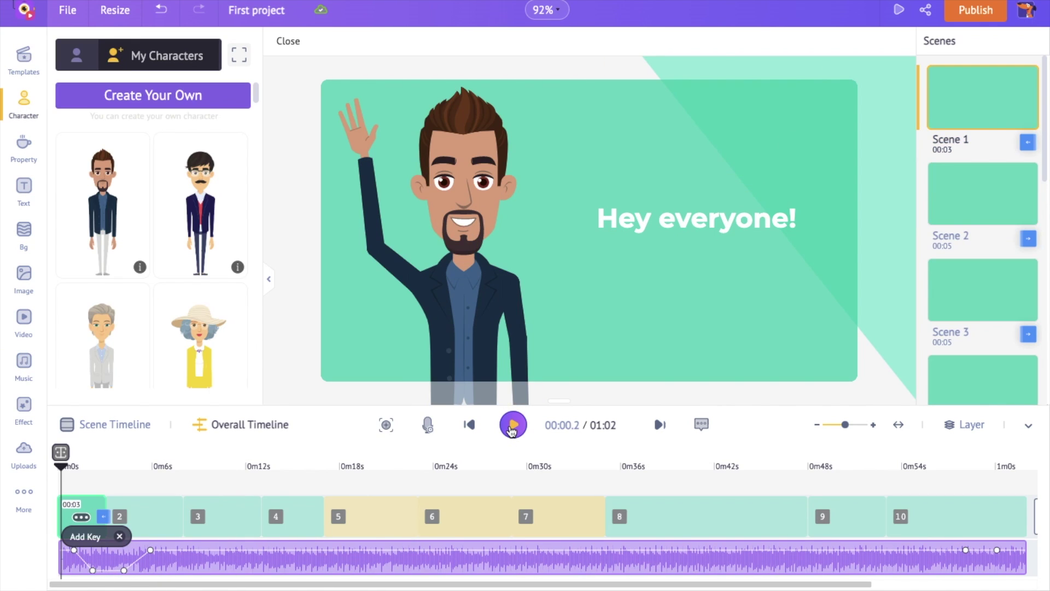
# Play back the opening to check the music volume dip, and preview the video up to Scene 4
pyautogui.click(512, 426)
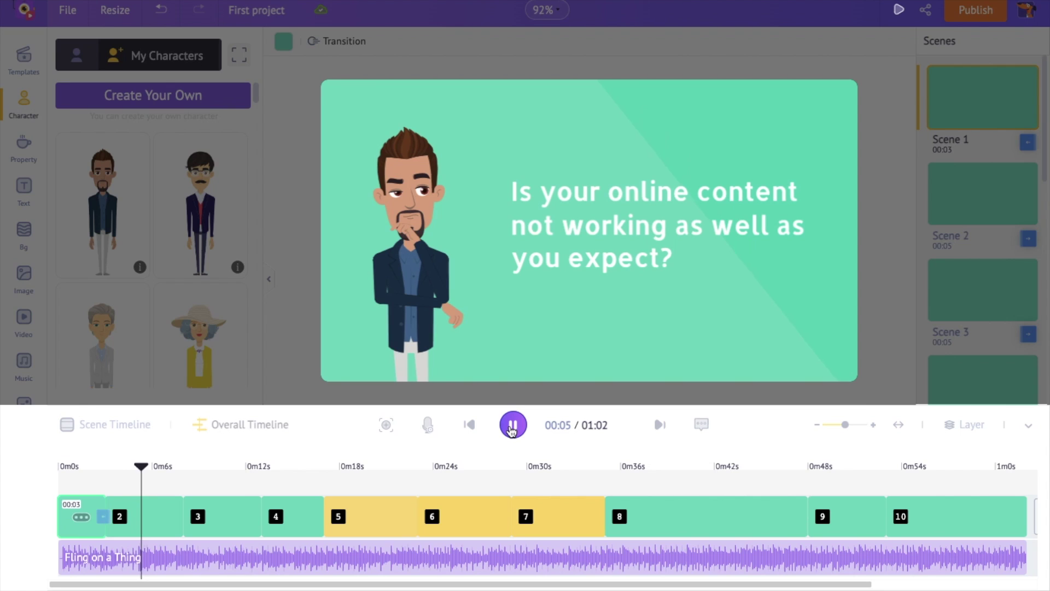
pyautogui.click(512, 427)
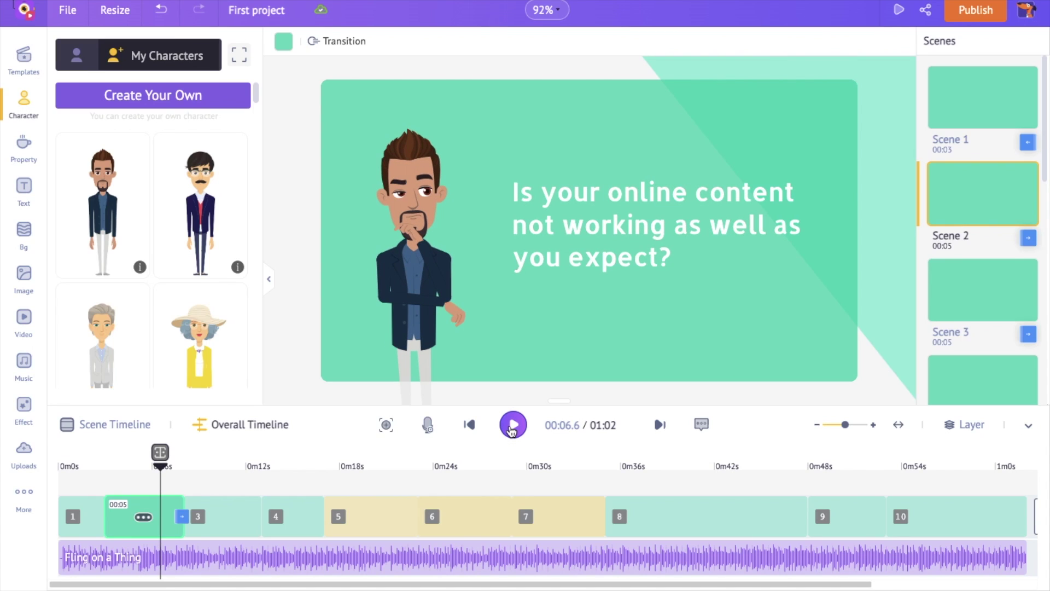
pyautogui.click(898, 11)
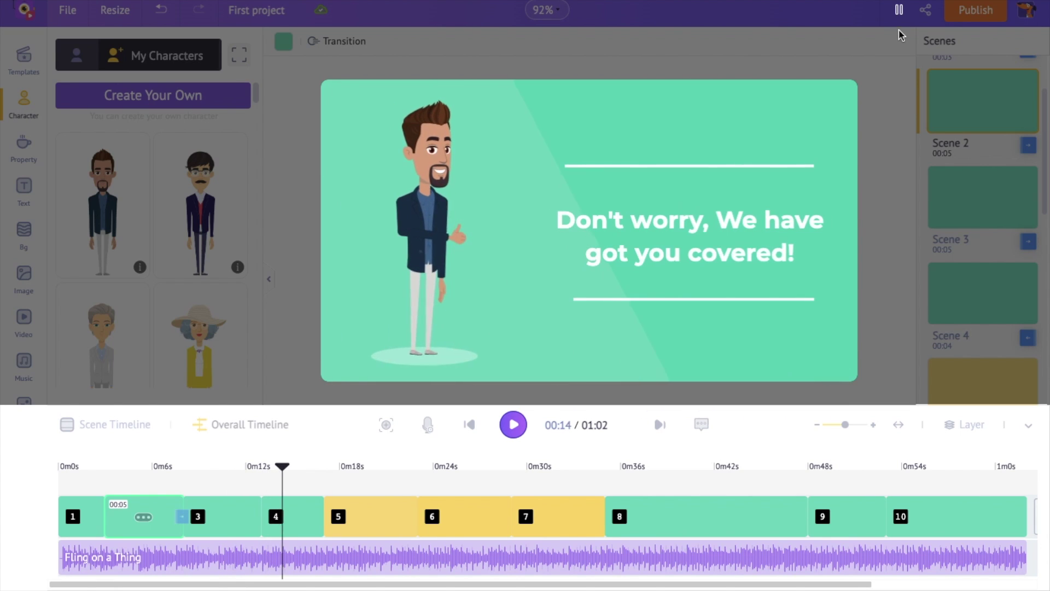
pyautogui.click(899, 10)
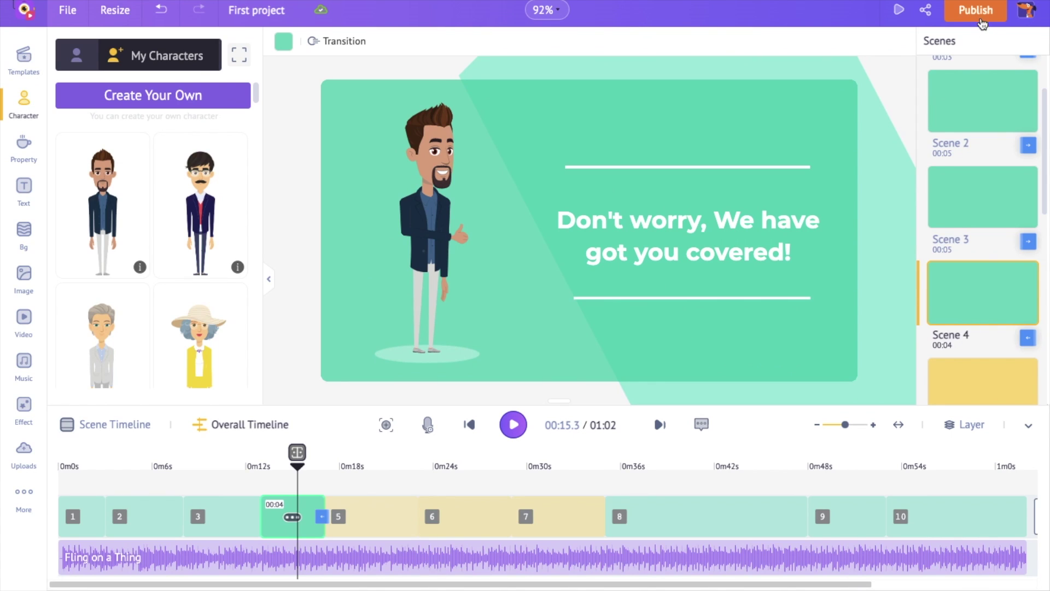
# Bring up the Download Video settings for publishing the project
pyautogui.click(976, 11)
pyautogui.click(862, 104)
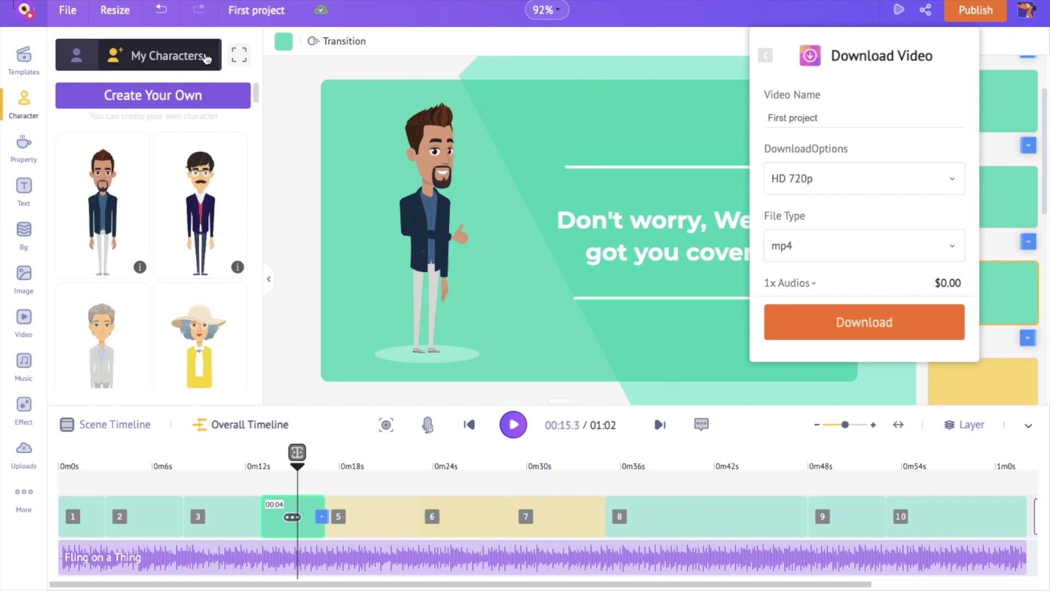
pyautogui.click(67, 12)
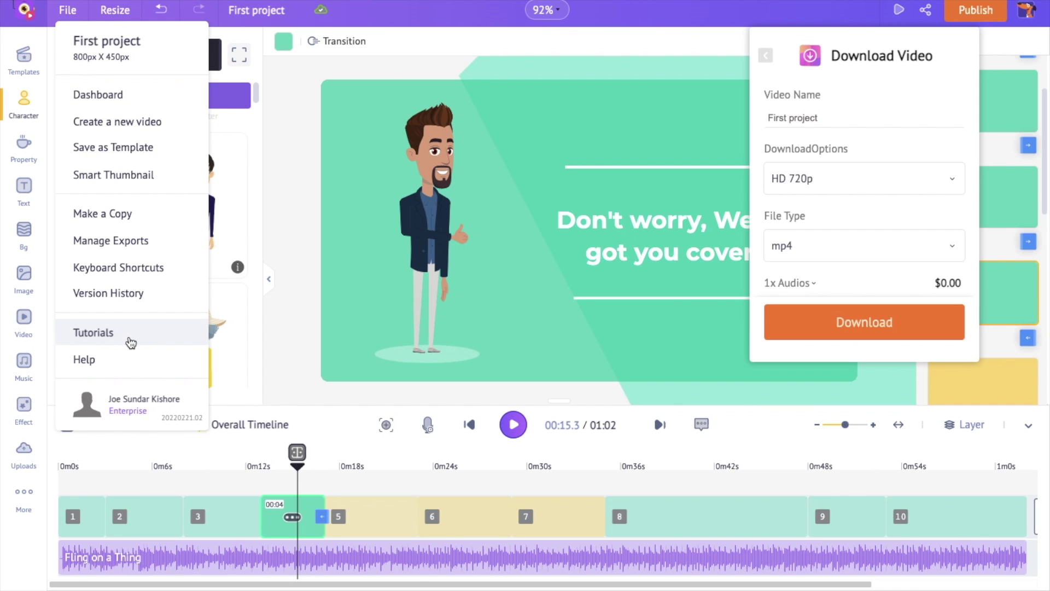
pyautogui.click(70, 12)
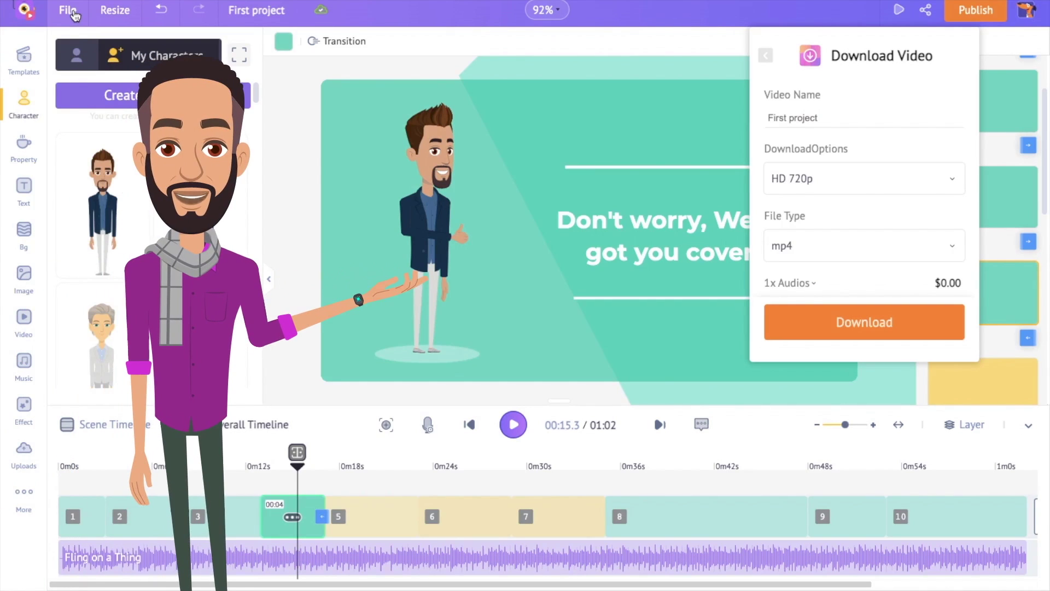